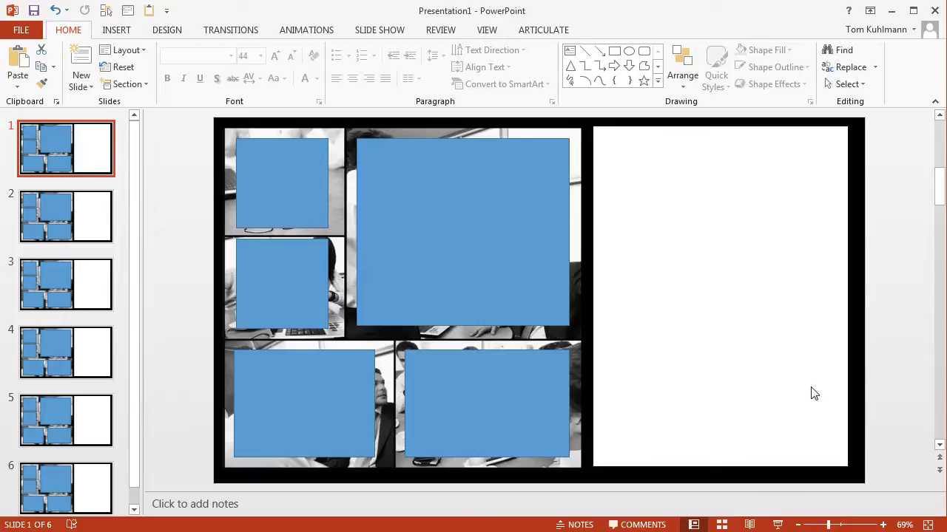
# Step: Inspect the master layout's five picture placeholders and the layout list, leaving them unchanged
pyautogui.click(502, 30)
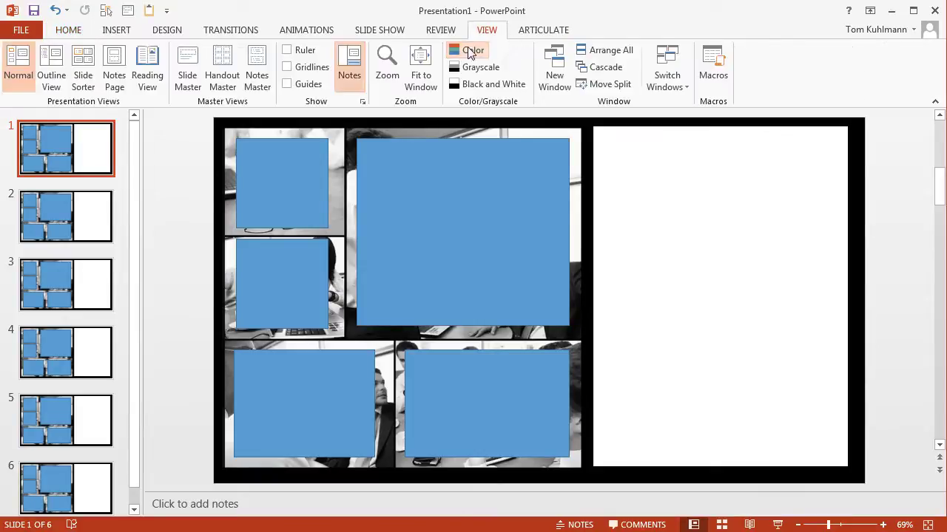
pyautogui.click(199, 74)
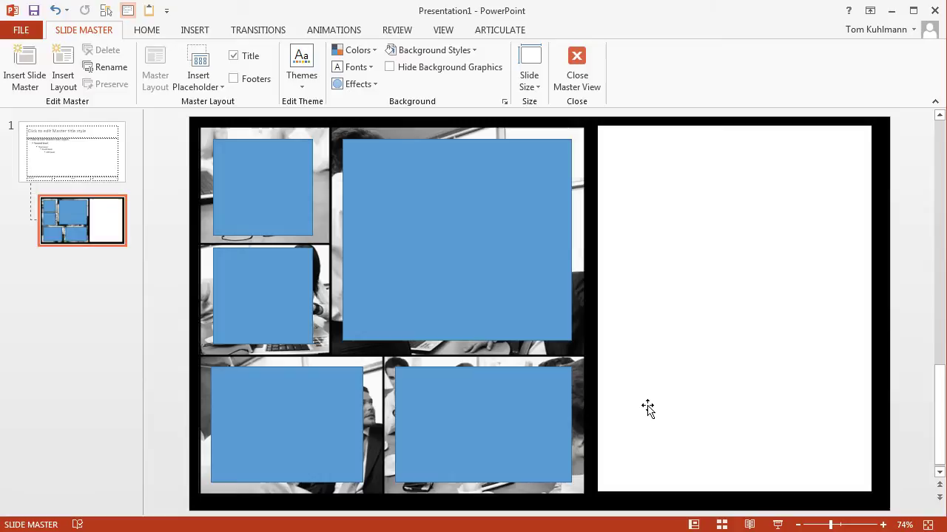
pyautogui.click(288, 195)
pyautogui.click(289, 288)
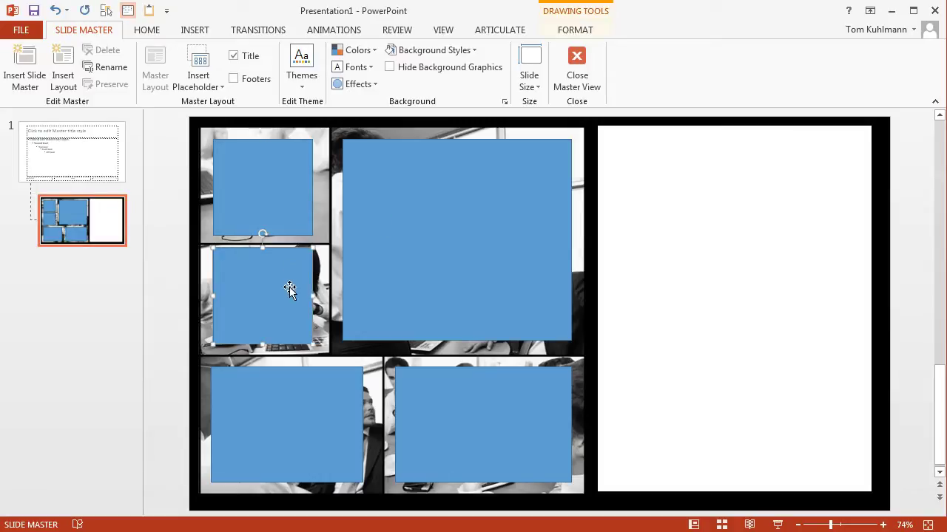
pyautogui.click(289, 416)
pyautogui.click(435, 424)
pyautogui.click(448, 294)
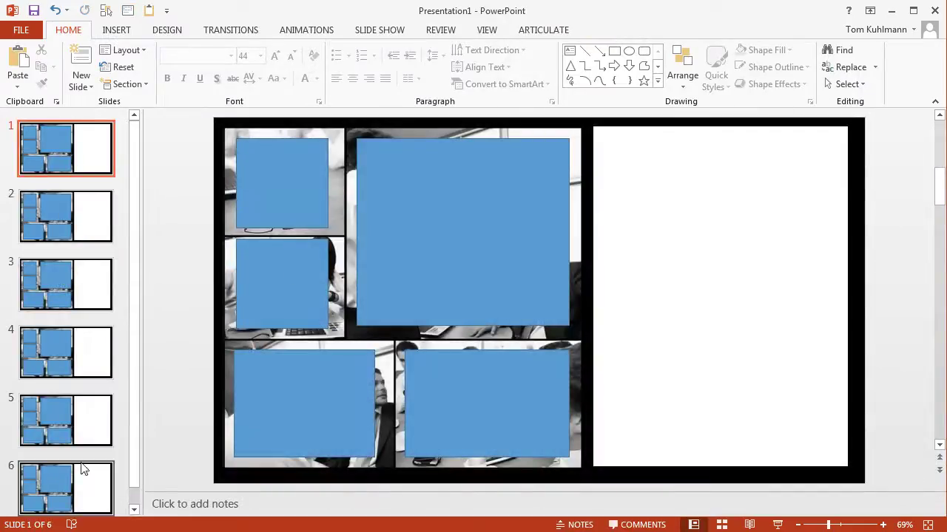
pyautogui.click(145, 51)
pyautogui.click(177, 234)
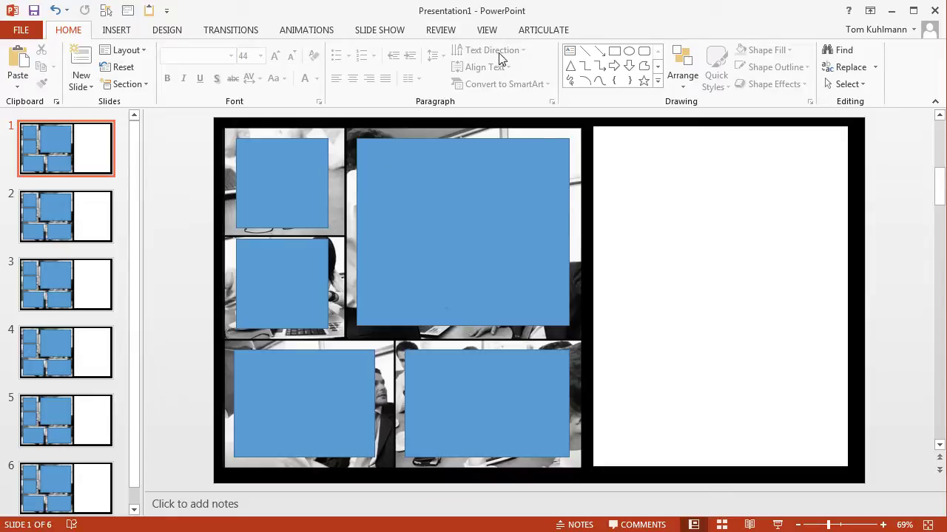
# Step: Copy the background photo collage from the slide master and return to normal view
pyautogui.click(486, 30)
pyautogui.click(188, 63)
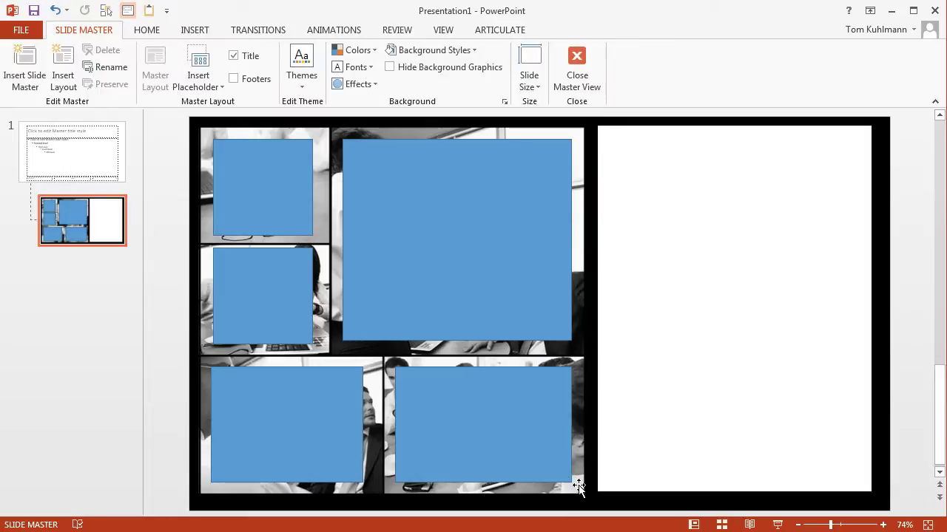
pyautogui.click(580, 485)
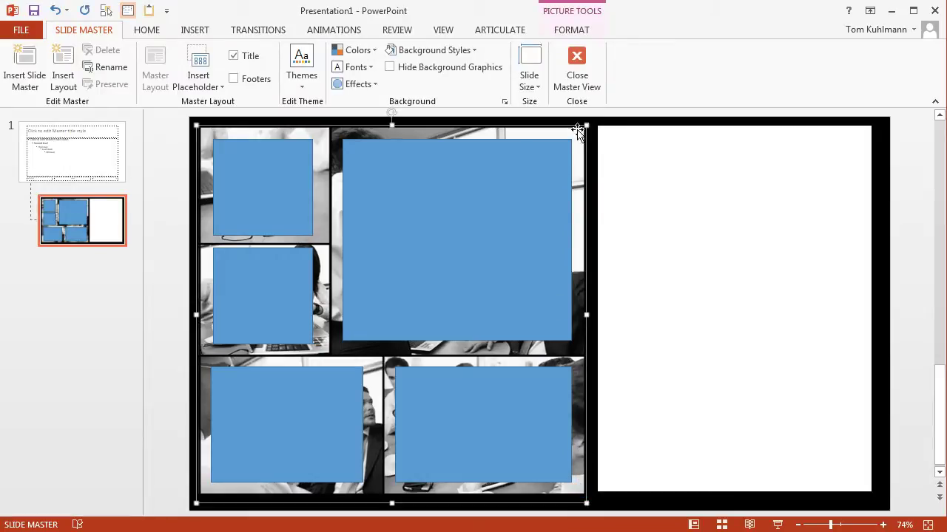
pyautogui.click(583, 69)
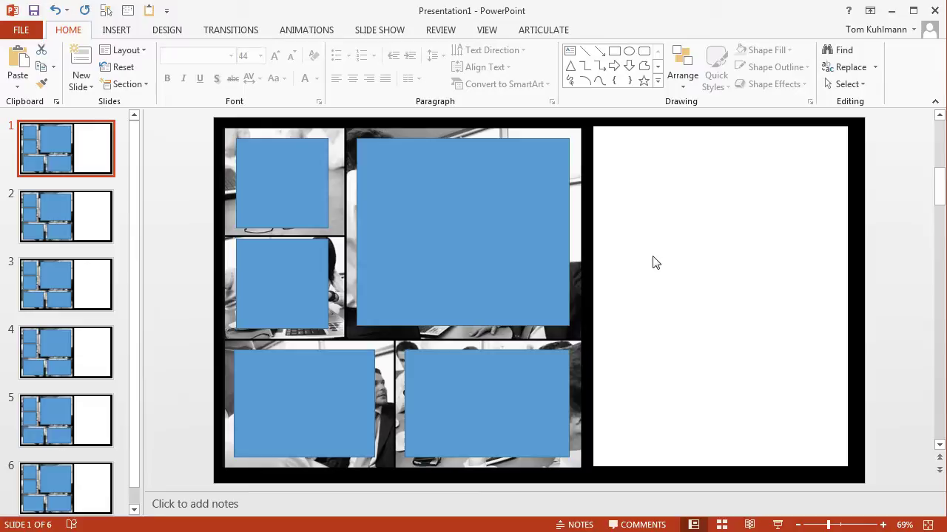
# Step: Paste the collage onto slide 1 and hyperlink it to the '2. Intro panel' slide
pyautogui.hotkey('ctrl', 'v')
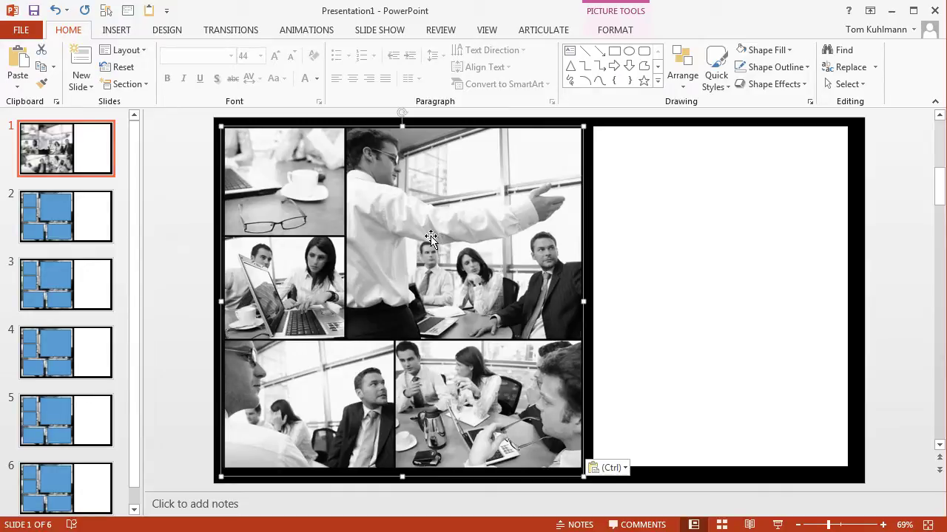
pyautogui.hotkey('ctrl', 'k')
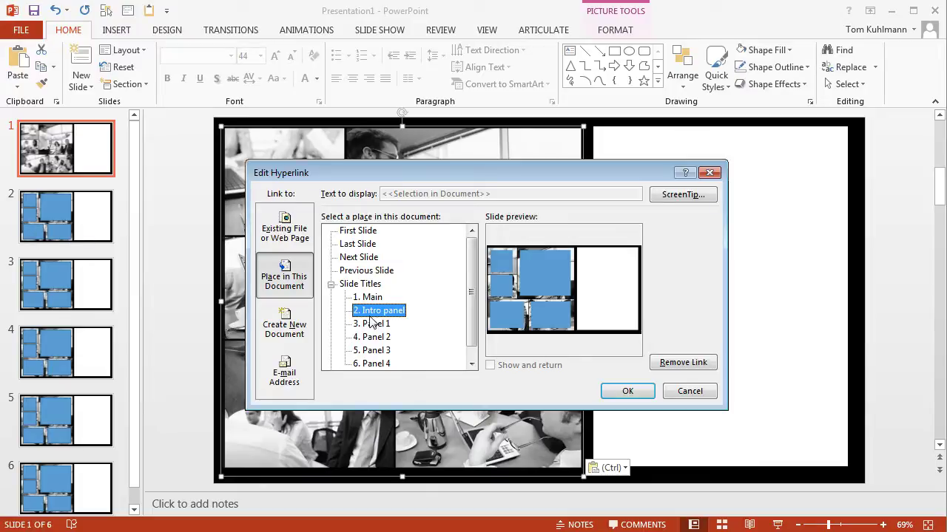
pyautogui.click(626, 391)
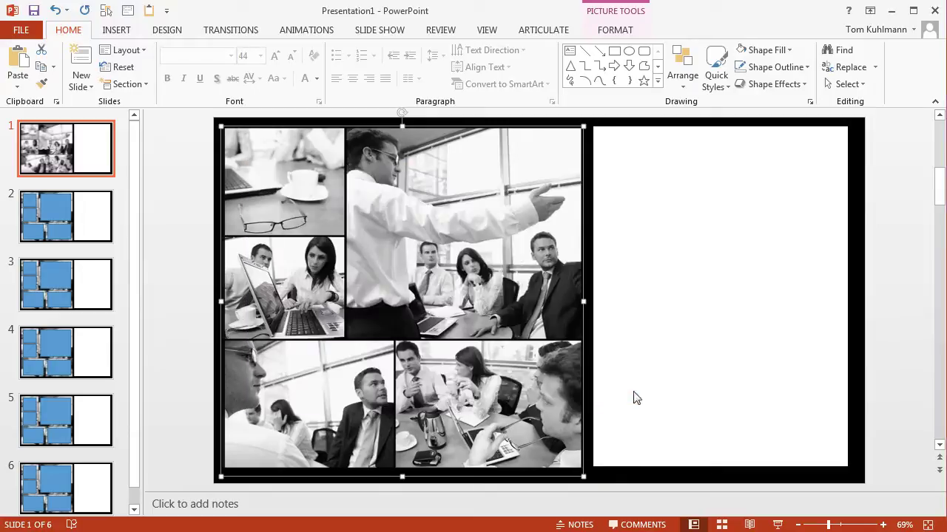
# Step: Set slide 1's collage colour to No Recolor so it shows in full colour, then select slide 2
pyautogui.doubleClick(435, 228)
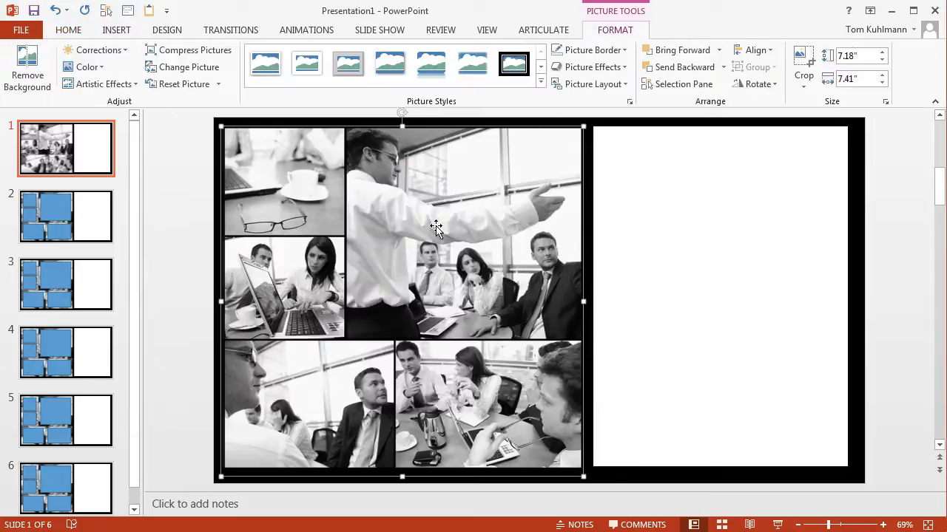
pyautogui.click(85, 67)
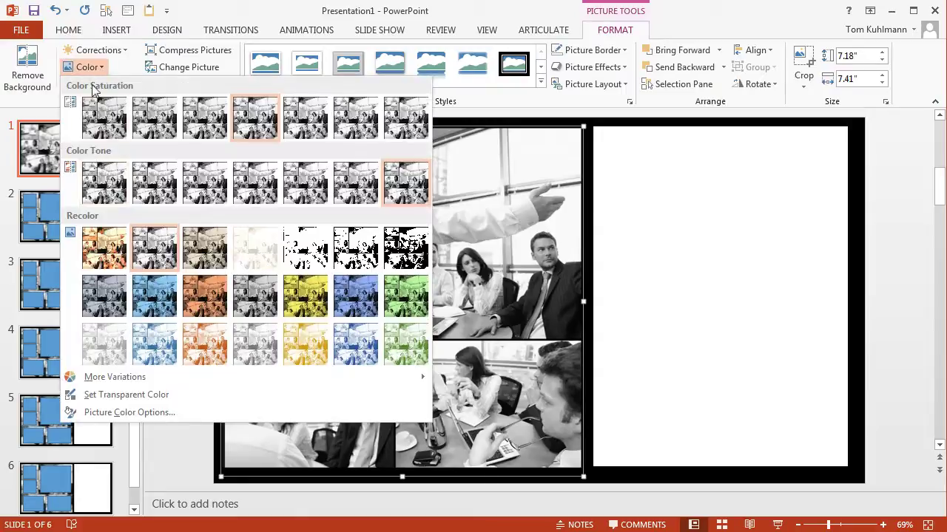
pyautogui.click(103, 253)
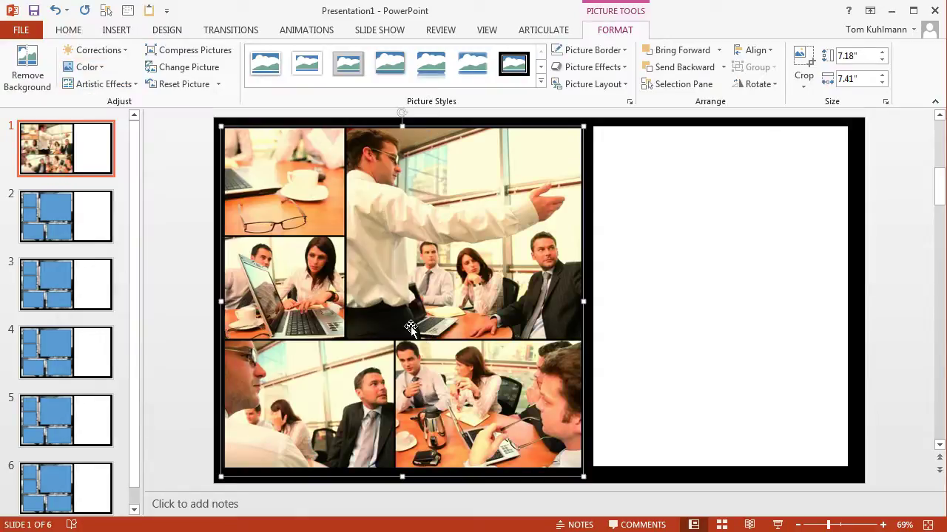
pyautogui.click(175, 256)
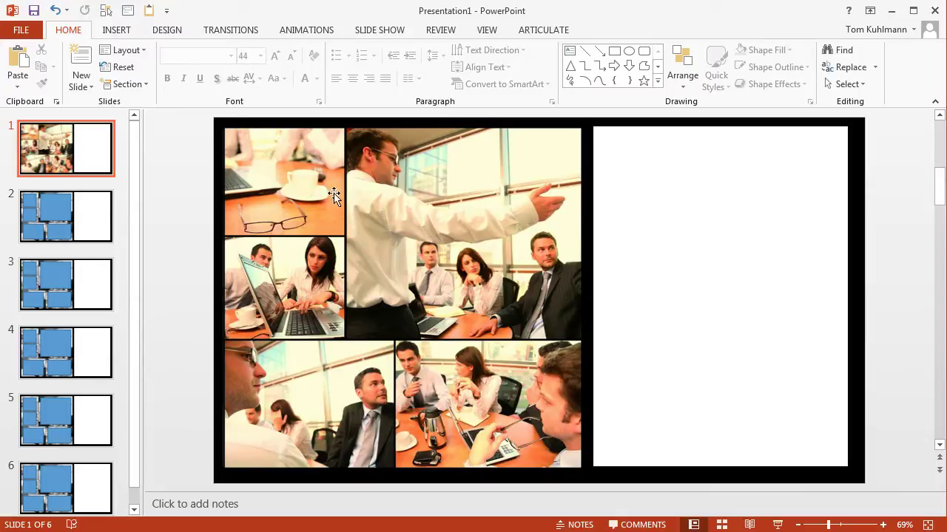
pyautogui.click(101, 231)
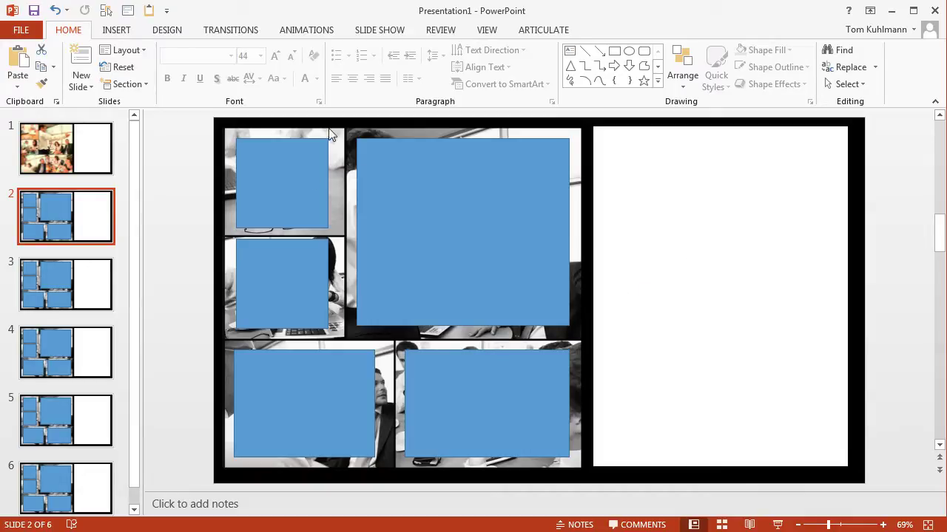
# Step: Copy slide 1's full-colour collage and paste it over slide 2's blue placeholders, 7.18" by 7.41"
pyautogui.click(77, 155)
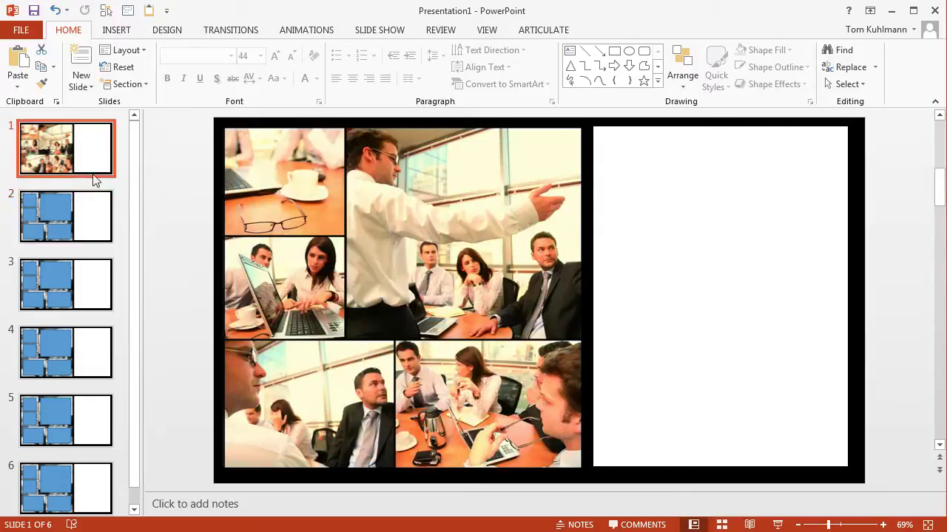
pyautogui.click(454, 220)
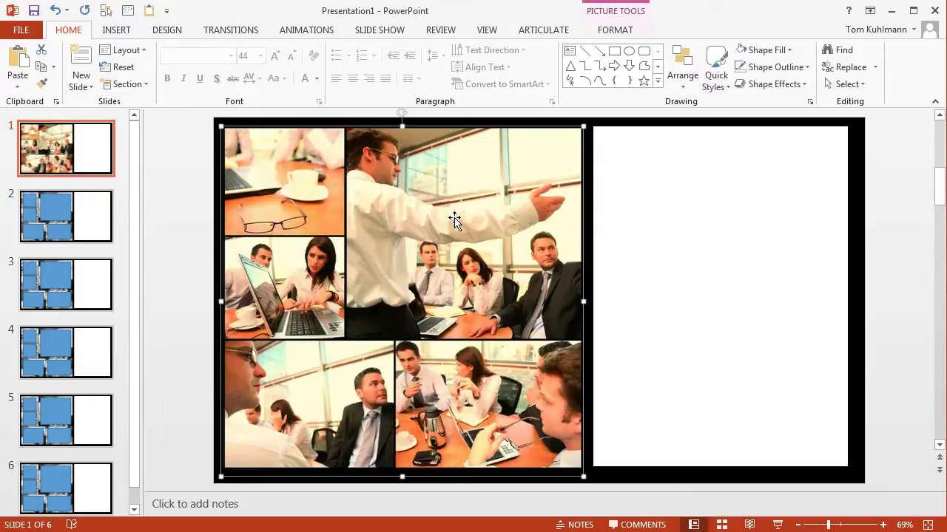
pyautogui.click(94, 226)
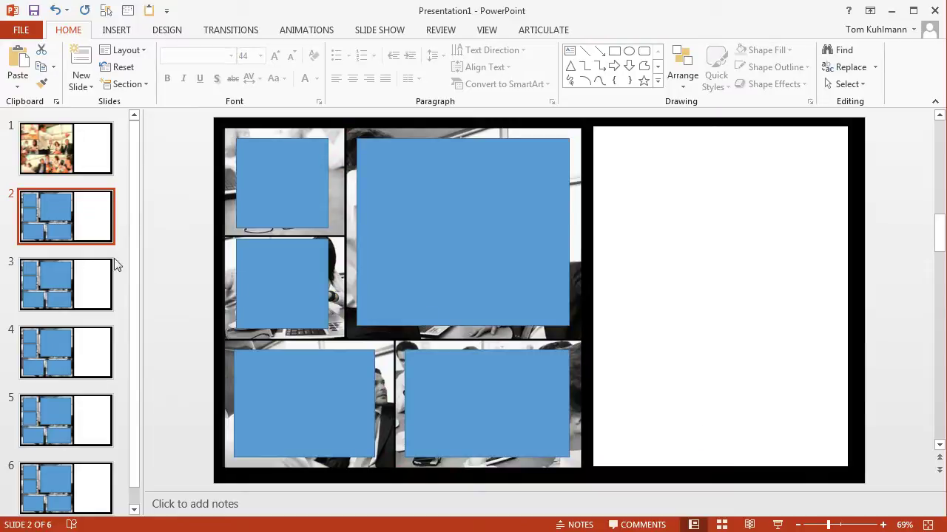
pyautogui.hotkey('ctrl', 'v')
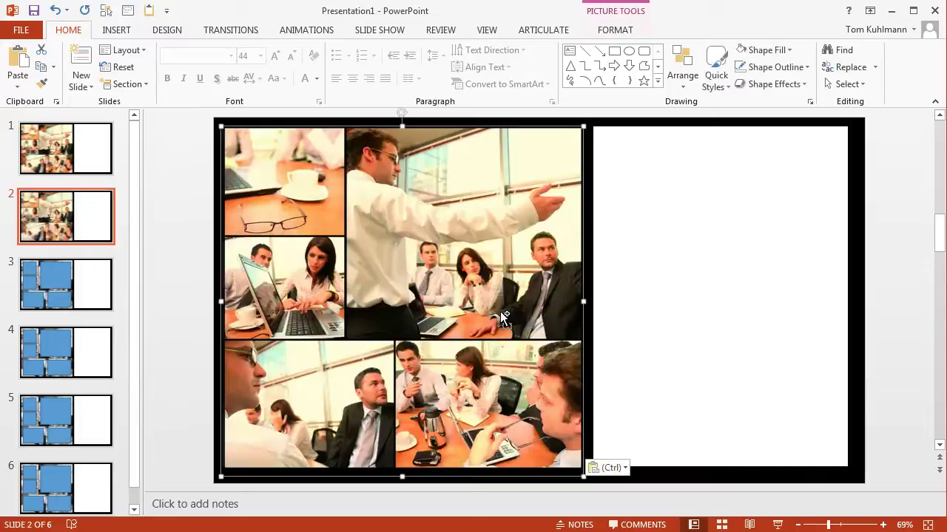
pyautogui.doubleClick(381, 233)
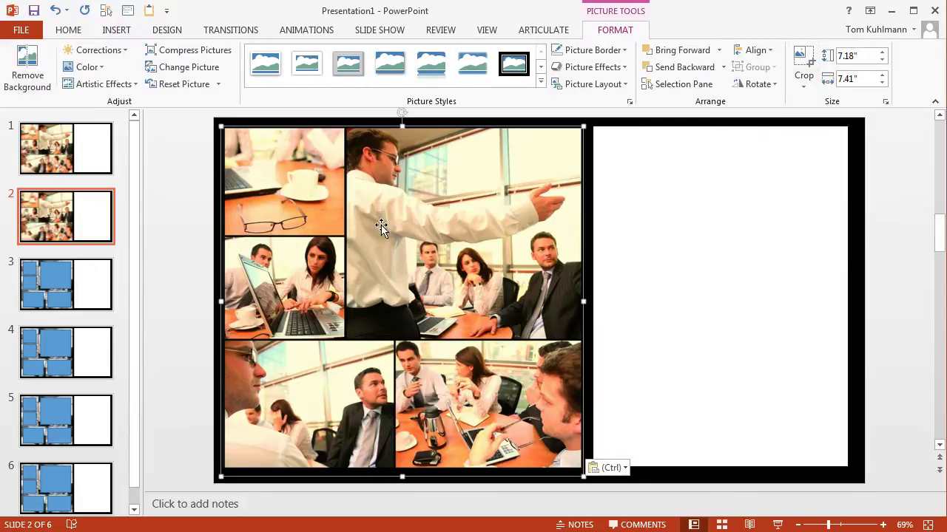
# Step: Crop slide 2's pasted collage to the presenter photo and enlarge it to 4.76" by 5.34"
pyautogui.click(804, 86)
pyautogui.click(817, 108)
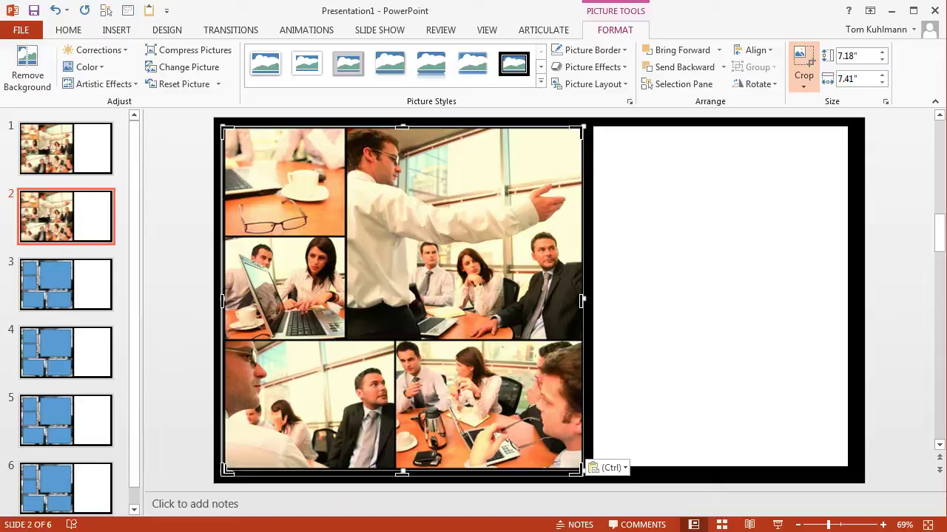
pyautogui.moveTo(234, 468); pyautogui.dragTo(348, 336)
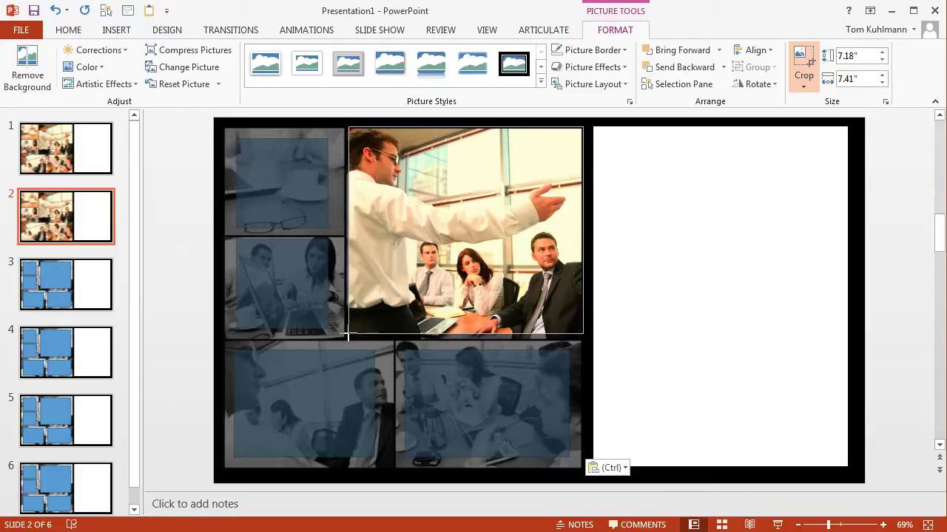
pyautogui.moveTo(348, 335); pyautogui.dragTo(349, 335)
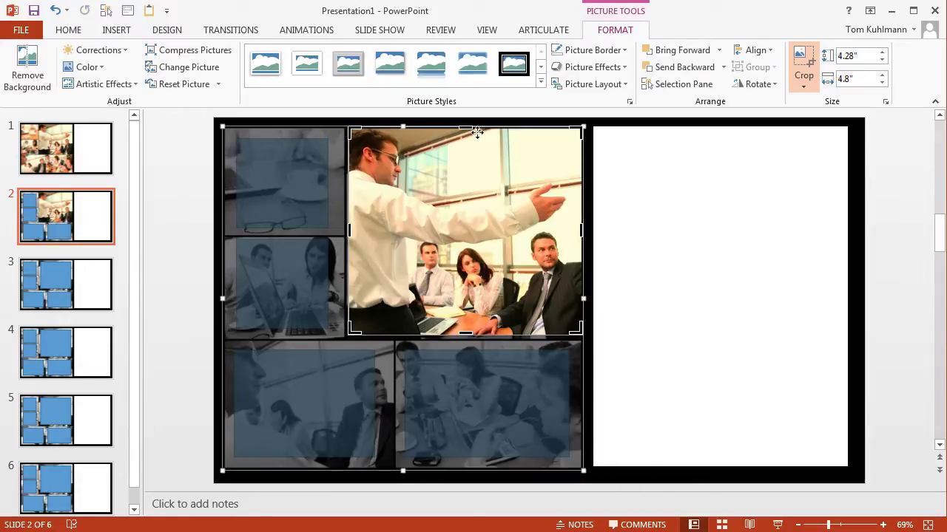
pyautogui.moveTo(461, 127)
pyautogui.mouseDown()
pyautogui.moveTo(457, 158)
pyautogui.moveTo(459, 127)
pyautogui.mouseUp()
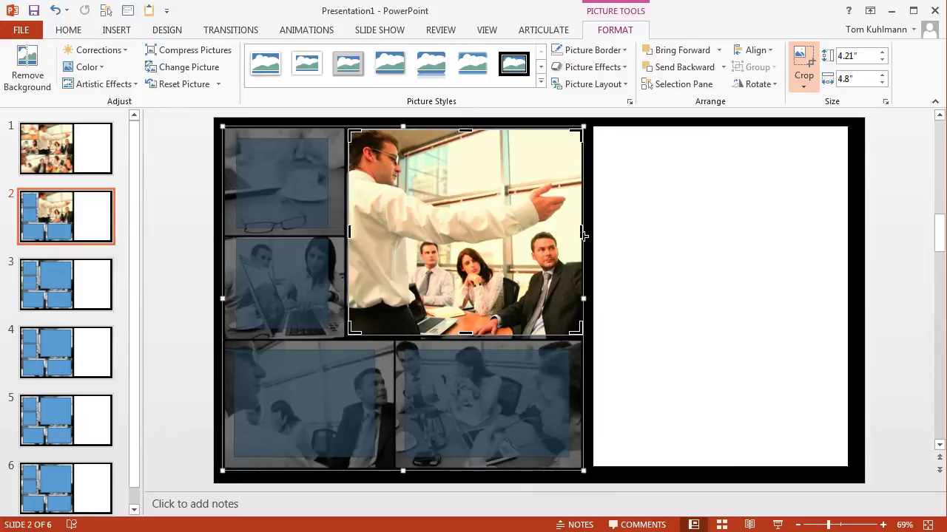
pyautogui.moveTo(582, 232); pyautogui.dragTo(580, 235)
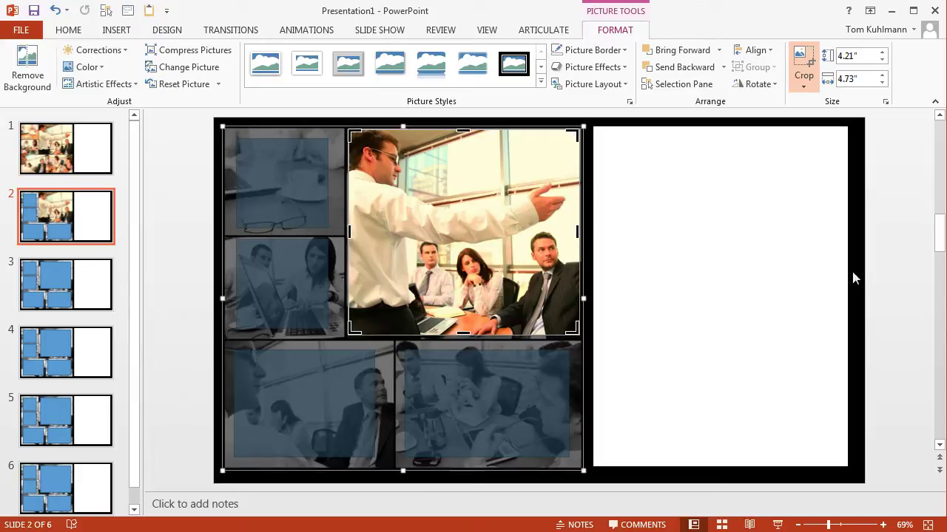
pyautogui.click(880, 281)
pyautogui.click(411, 296)
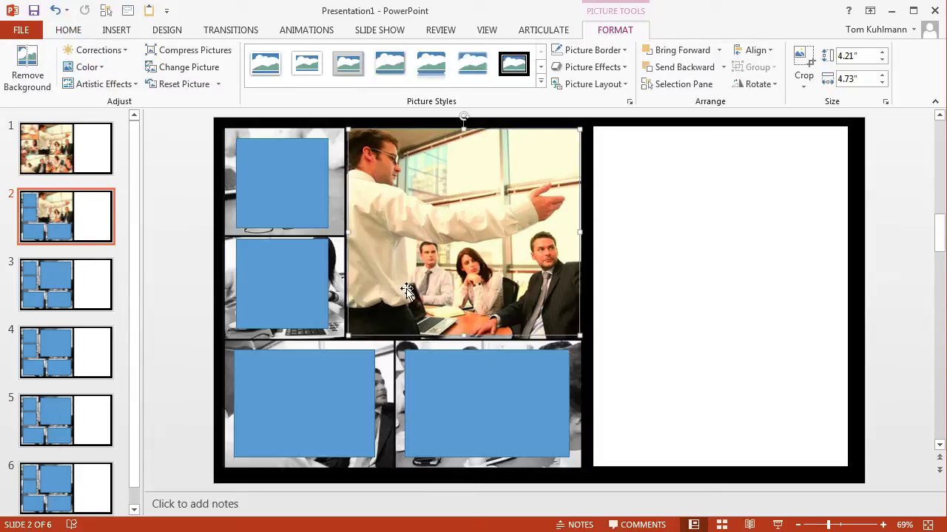
pyautogui.moveTo(347, 335); pyautogui.dragTo(318, 361)
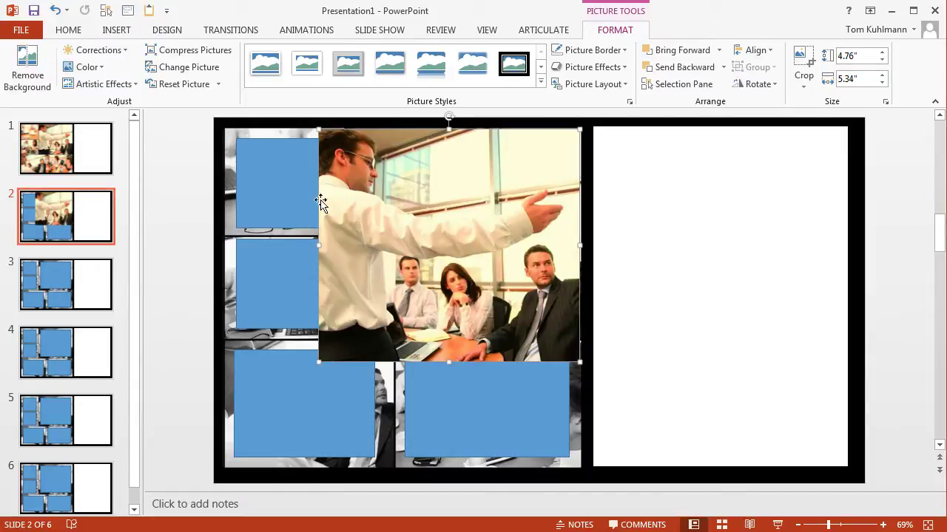
# Step: Give the presenter photo a 6 pt outline and nudge it slightly right and down
pyautogui.click(68, 30)
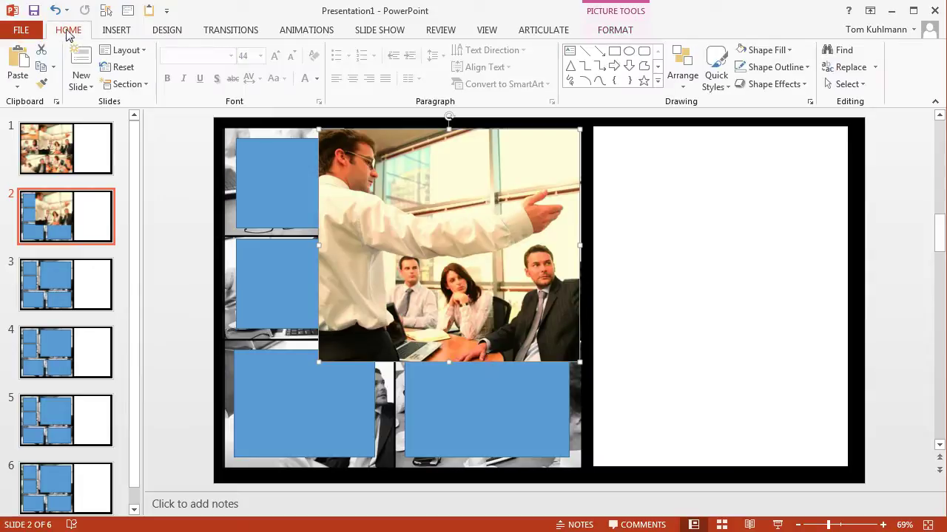
pyautogui.click(810, 68)
pyautogui.moveTo(803, 253)
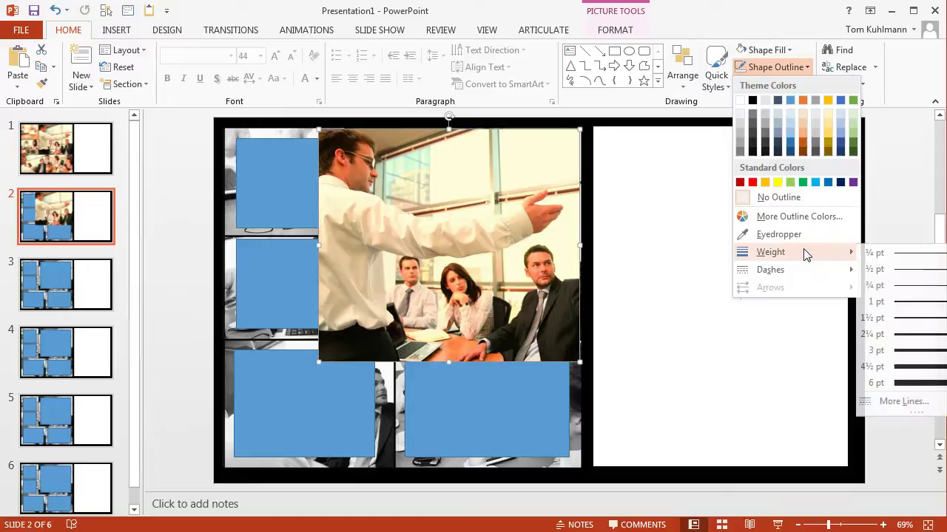
pyautogui.click(905, 383)
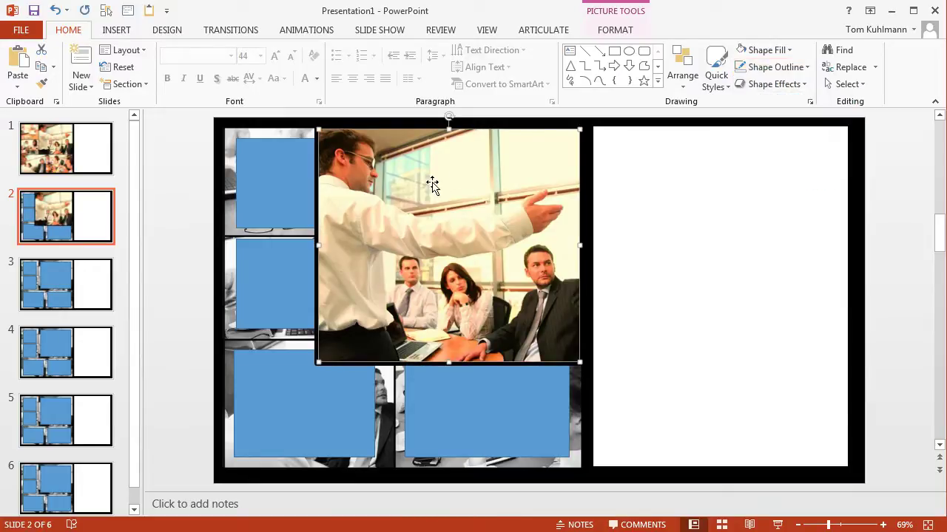
pyautogui.click(187, 227)
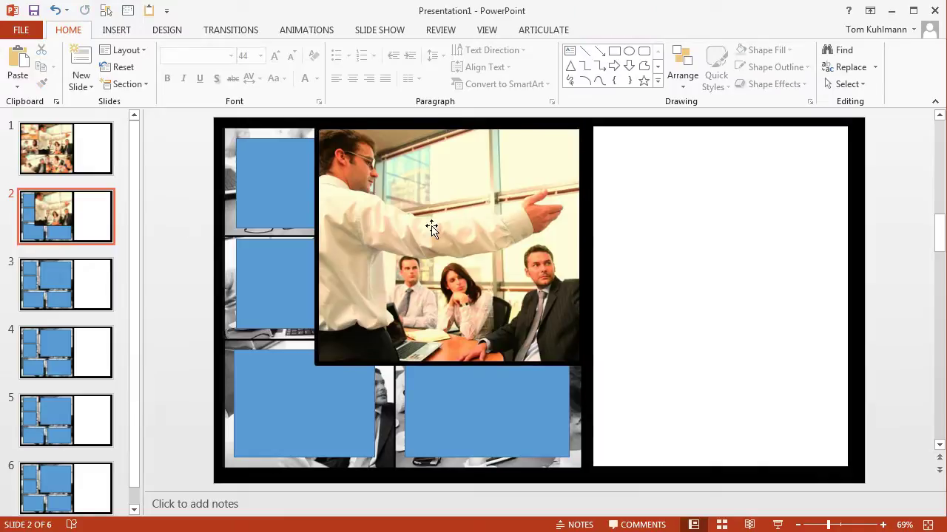
pyautogui.moveTo(456, 222)
pyautogui.mouseDown()
pyautogui.moveTo(467, 220)
pyautogui.moveTo(436, 234)
pyautogui.moveTo(461, 218)
pyautogui.mouseUp()
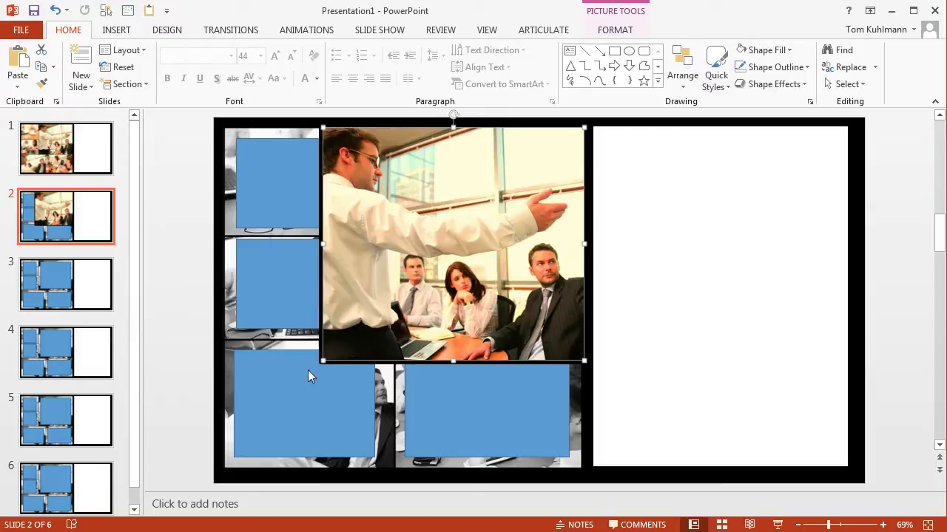
pyautogui.click(806, 67)
pyautogui.click(772, 83)
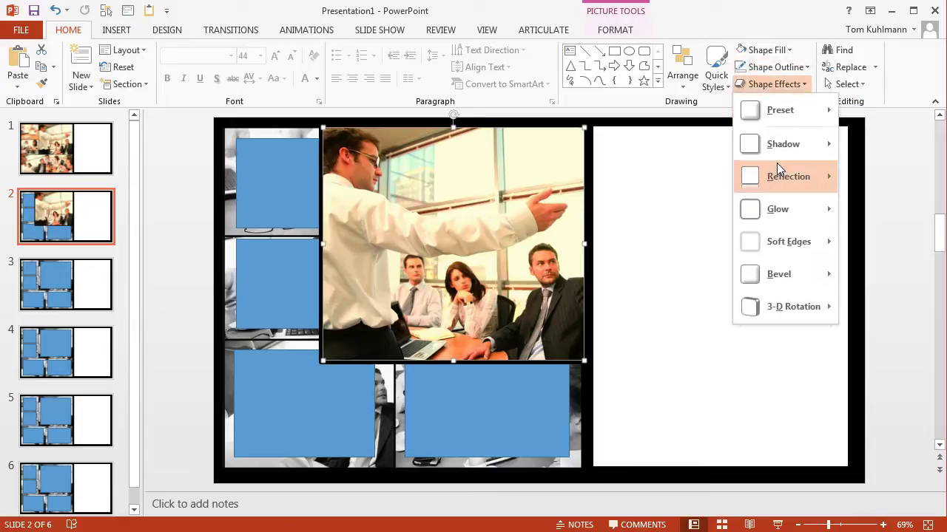
# Step: Apply an Outer shadow preset to slide 2's outlined presenter photo
pyautogui.moveTo(794, 147)
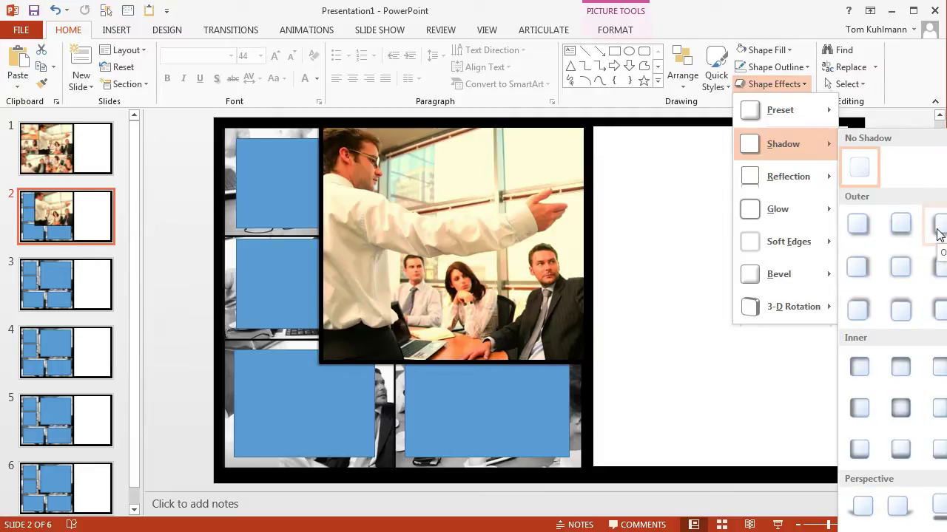
pyautogui.click(516, 289)
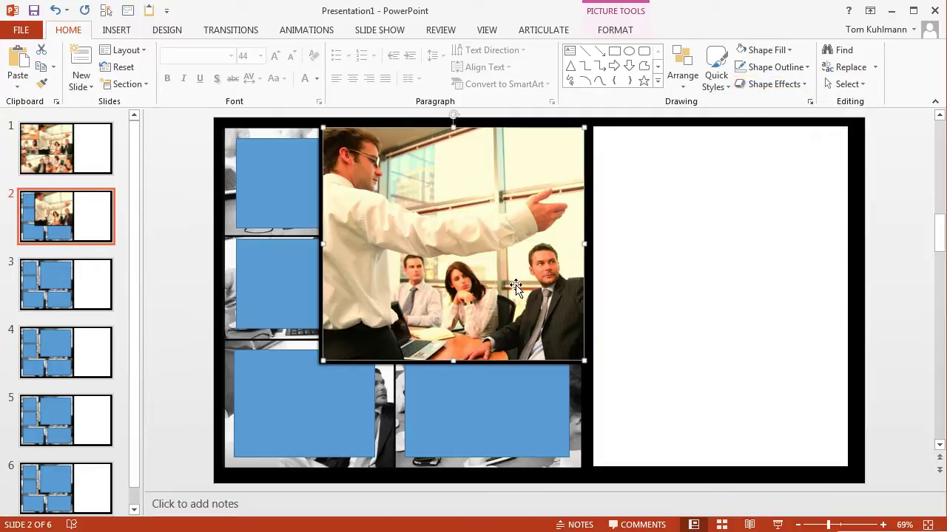
pyautogui.click(197, 252)
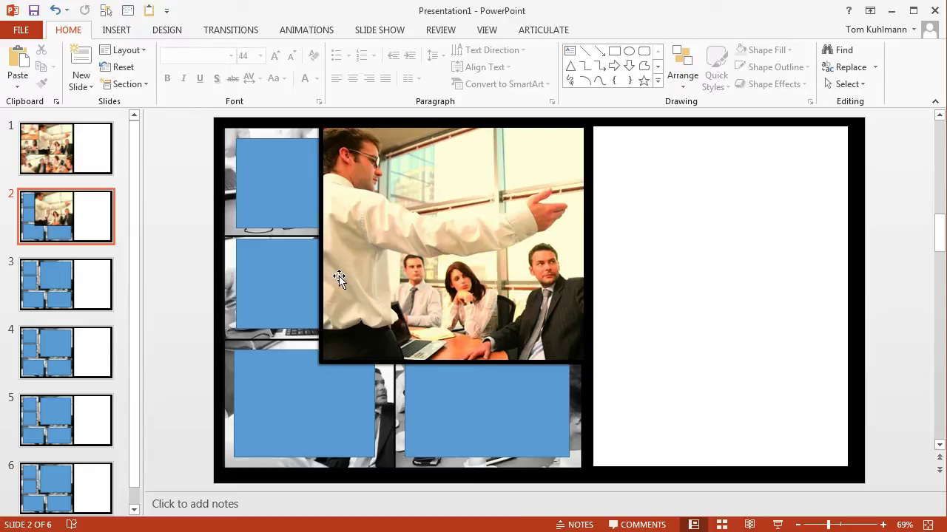
# Step: Copy the outlined presenter photo and paste it onto slide 3
pyautogui.click(406, 241)
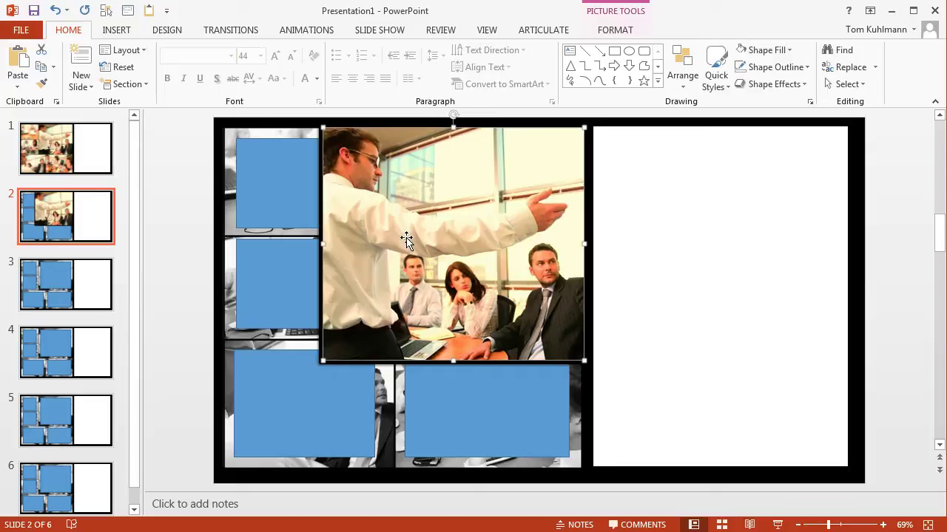
pyautogui.click(77, 279)
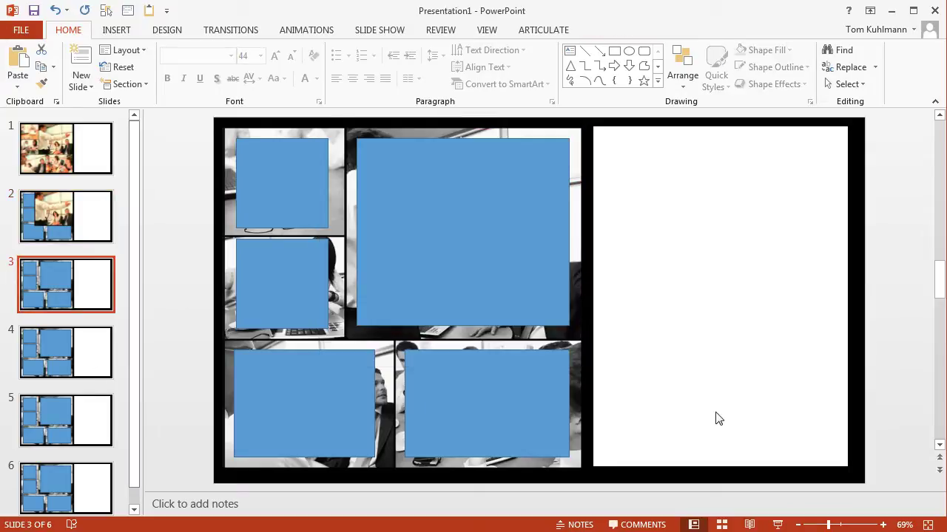
pyautogui.hotkey('ctrl', 'v')
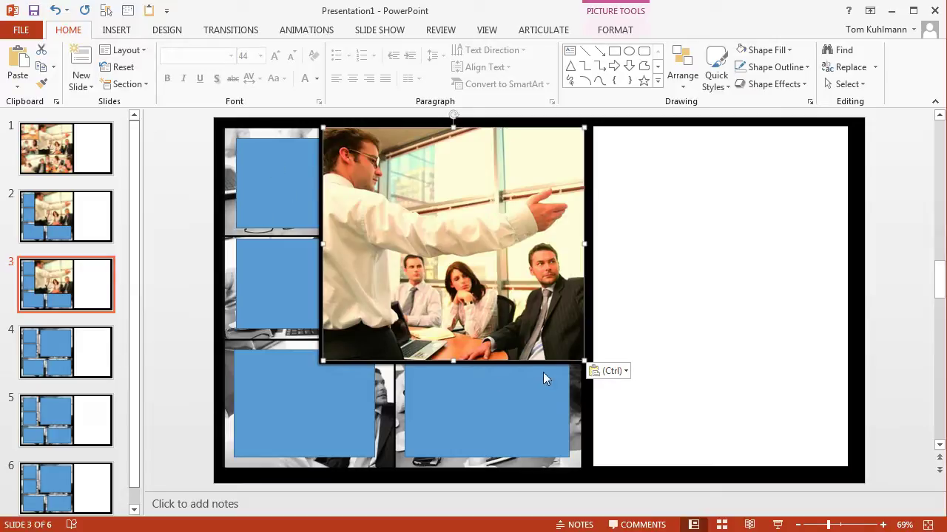
# Step: Crop the pasted photo to the 2.41" by 2.71" glasses panel and move it into the top-left frame
pyautogui.doubleClick(438, 267)
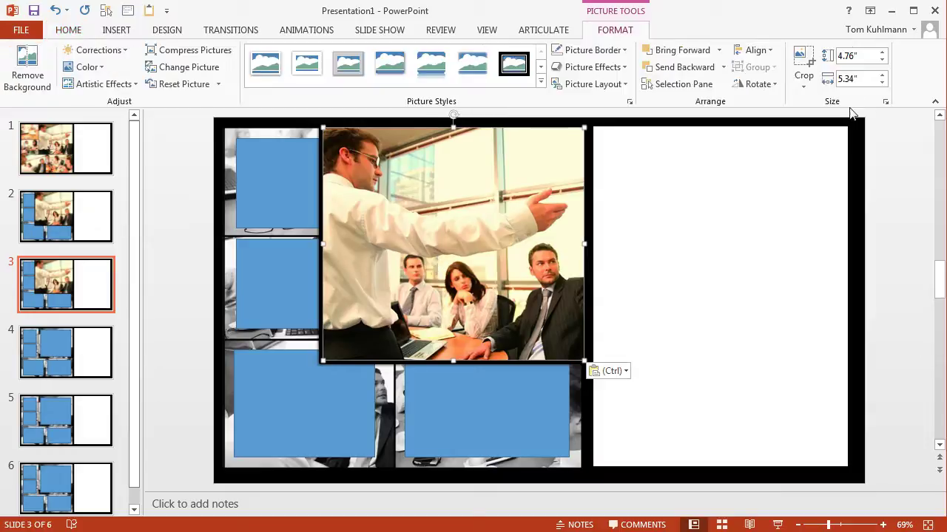
pyautogui.click(803, 86)
pyautogui.click(815, 99)
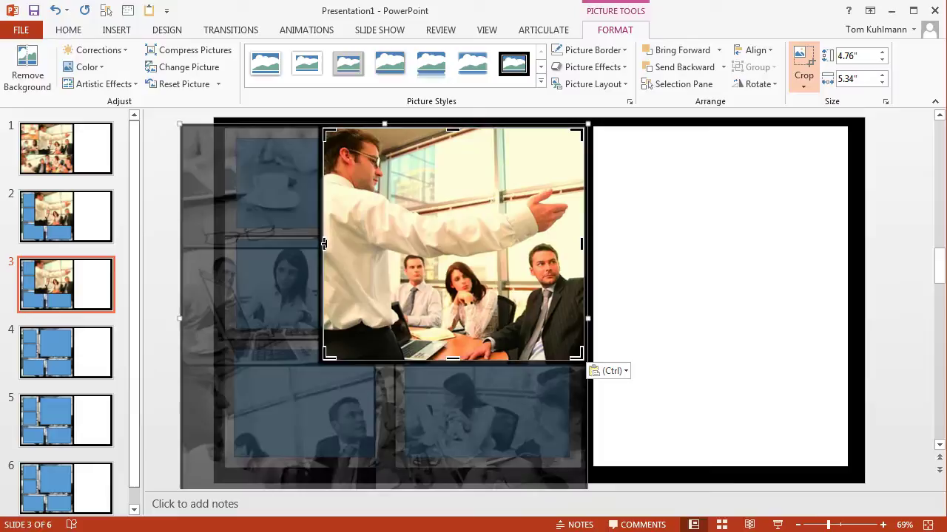
pyautogui.moveTo(324, 244); pyautogui.dragTo(183, 229)
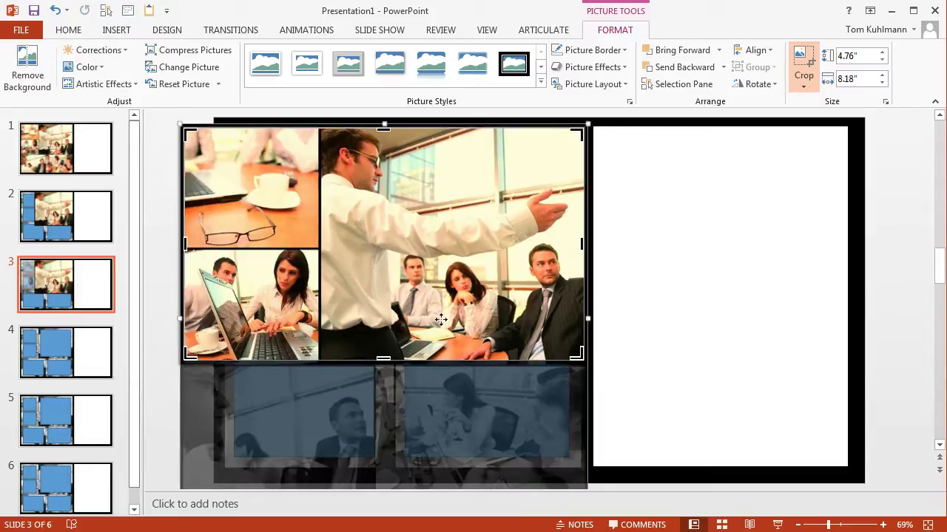
pyautogui.moveTo(576, 356); pyautogui.dragTo(318, 247)
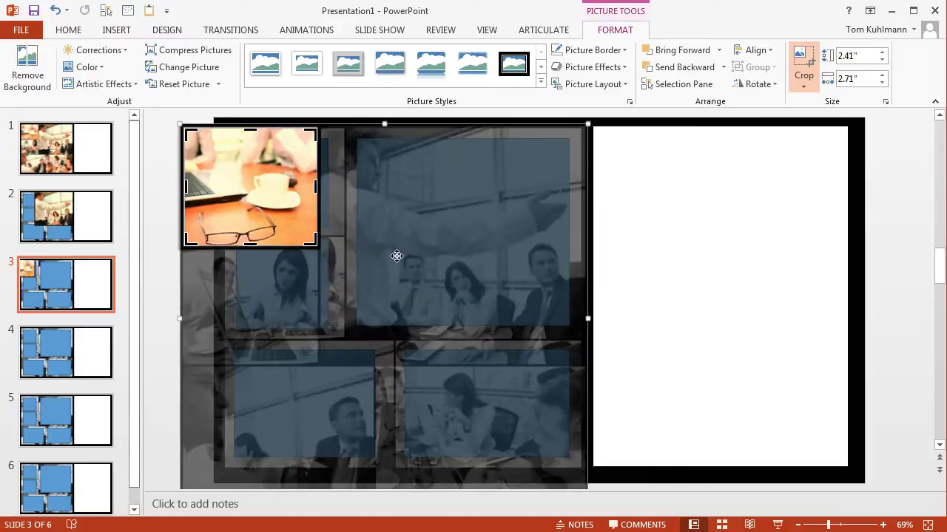
pyautogui.click(166, 254)
pyautogui.moveTo(249, 197); pyautogui.dragTo(278, 185)
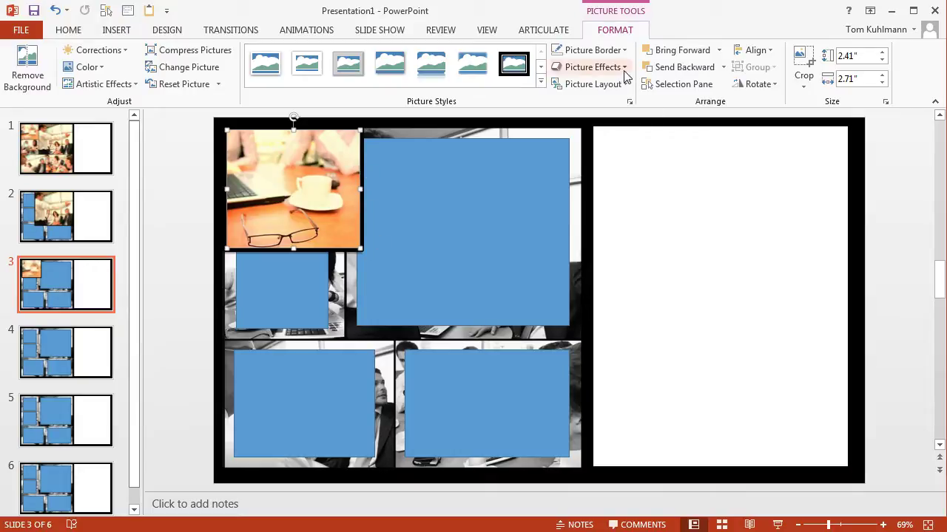
# Step: Give the glasses photo an Outer shadow from Picture Effects
pyautogui.click(625, 71)
pyautogui.moveTo(626, 125)
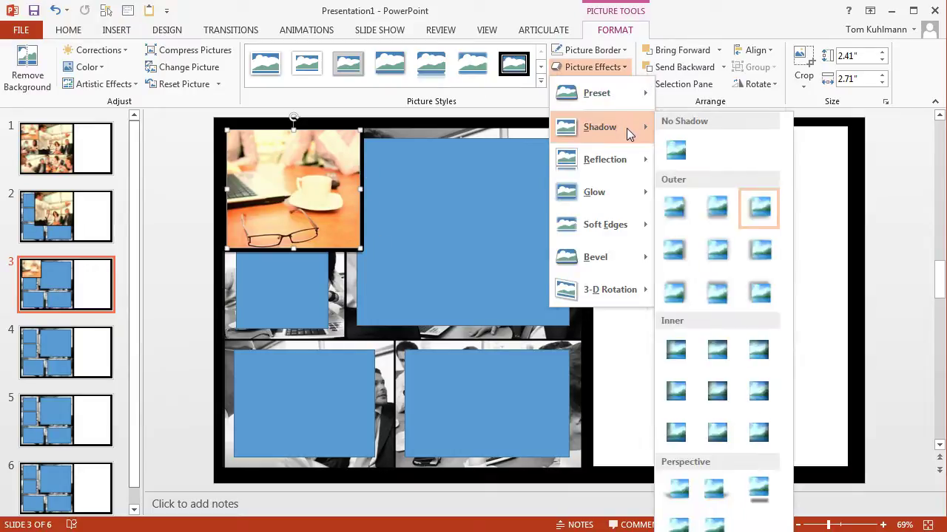
pyautogui.click(673, 211)
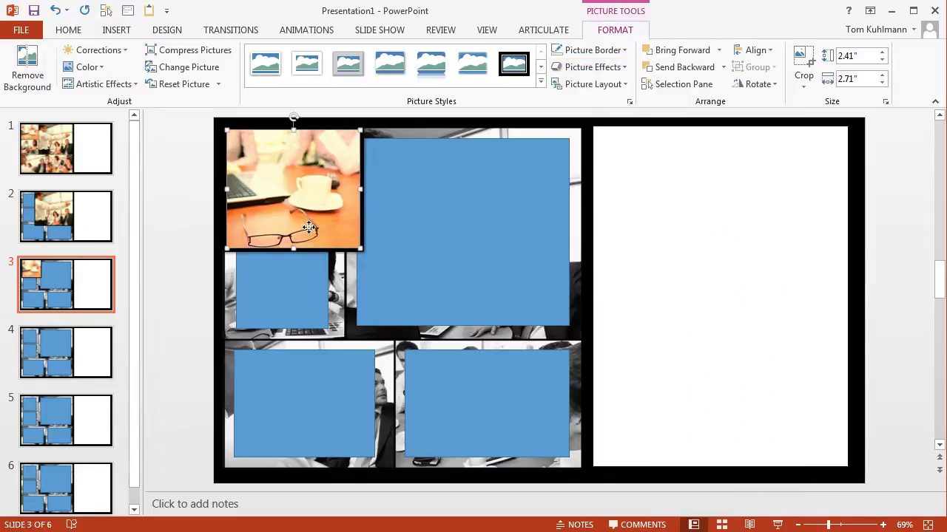
# Step: Paste the photo onto slide 4 and crop it down to the laptop-meeting photo
pyautogui.click(77, 348)
pyautogui.hotkey('ctrl', 'v')
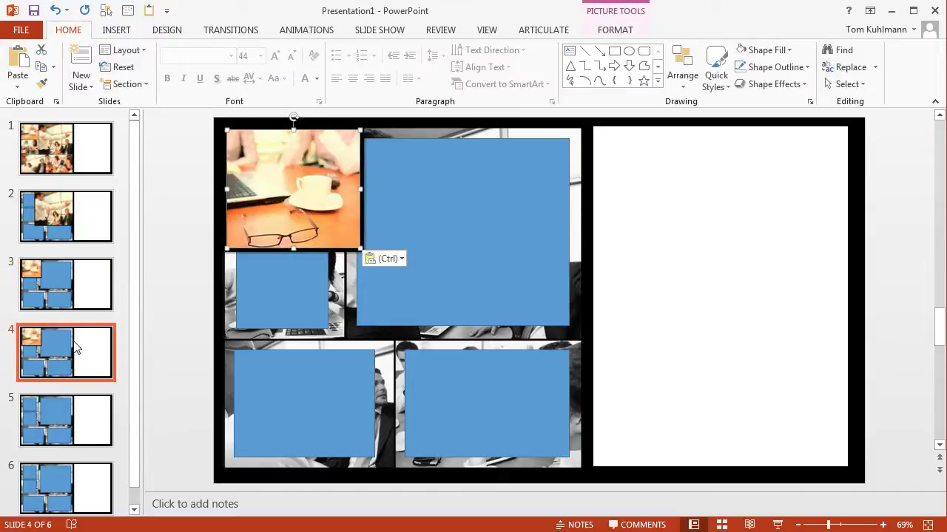
pyautogui.doubleClick(322, 193)
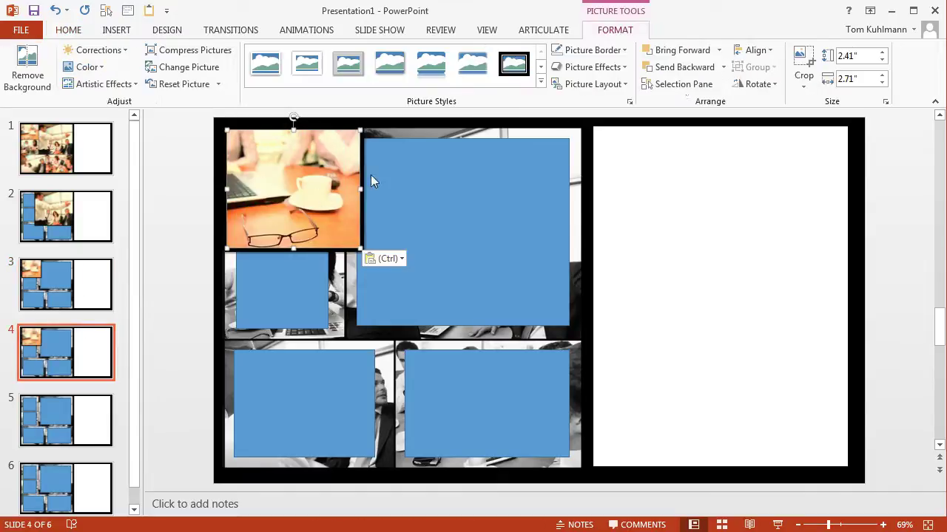
pyautogui.click(804, 66)
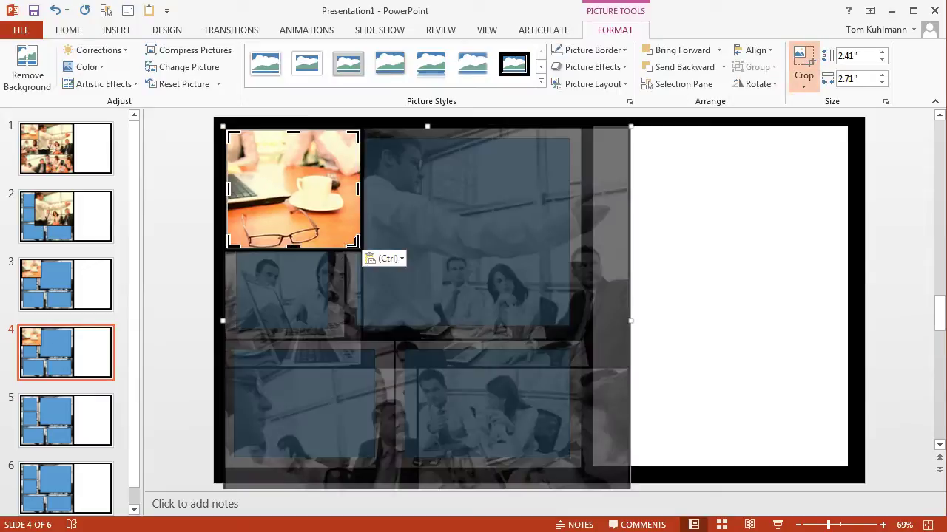
pyautogui.moveTo(355, 244); pyautogui.dragTo(360, 365)
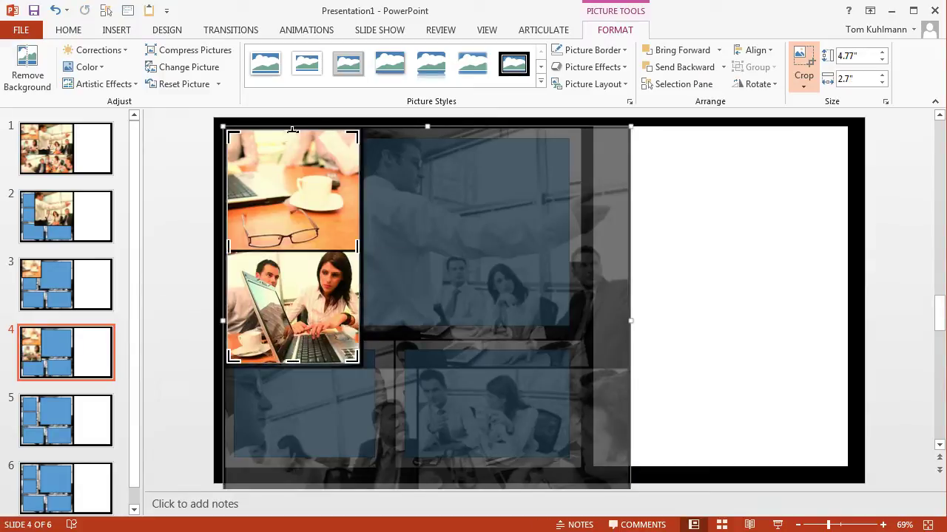
pyautogui.moveTo(293, 129); pyautogui.dragTo(289, 254)
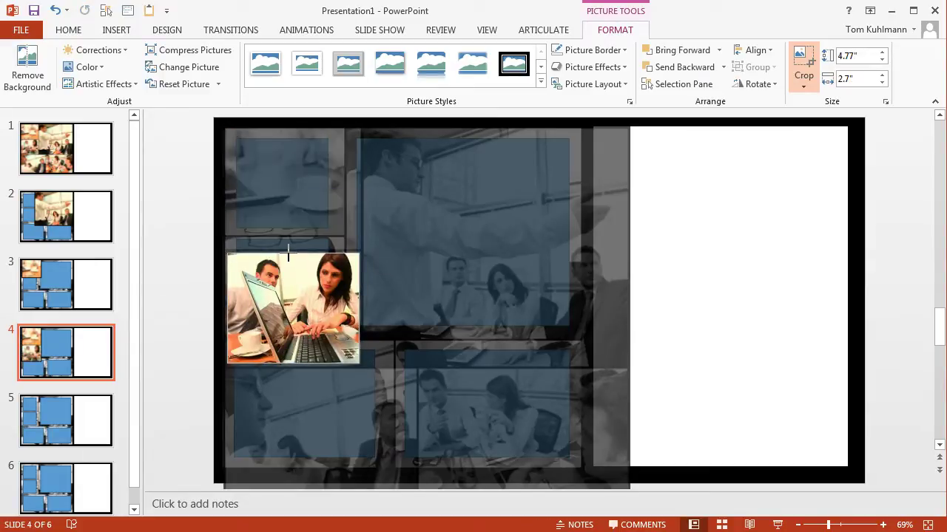
pyautogui.click(187, 270)
# Step: Position the 2.26" by 2.7" laptop photo over the middle-left collage panel
pyautogui.moveTo(290, 309); pyautogui.dragTo(295, 288)
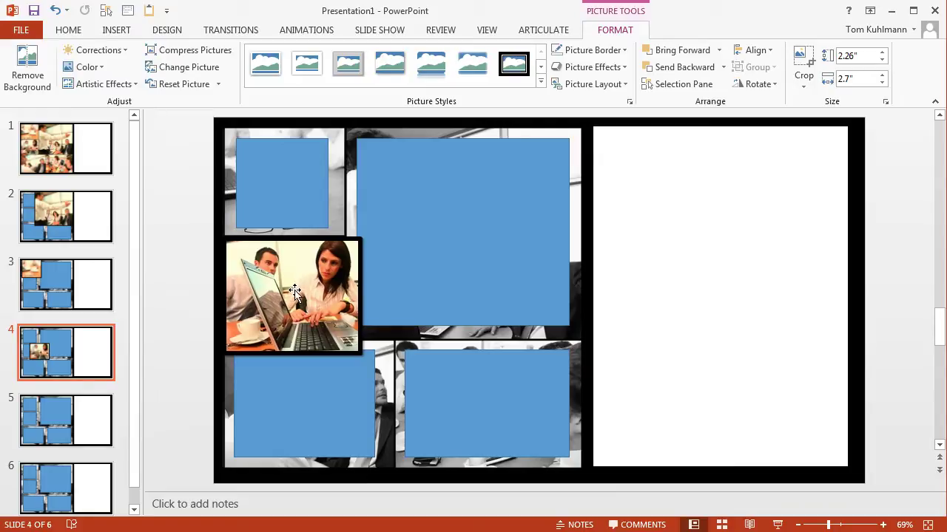
pyautogui.click(173, 306)
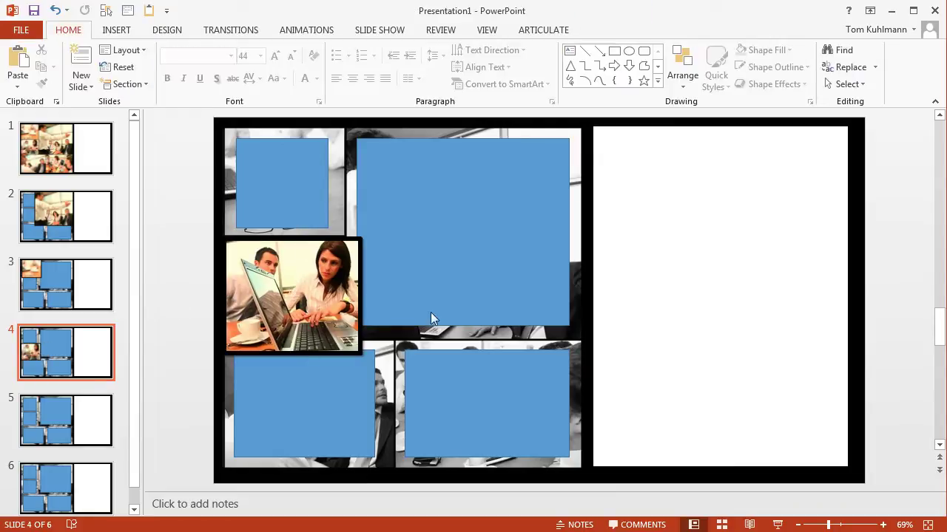
pyautogui.click(288, 290)
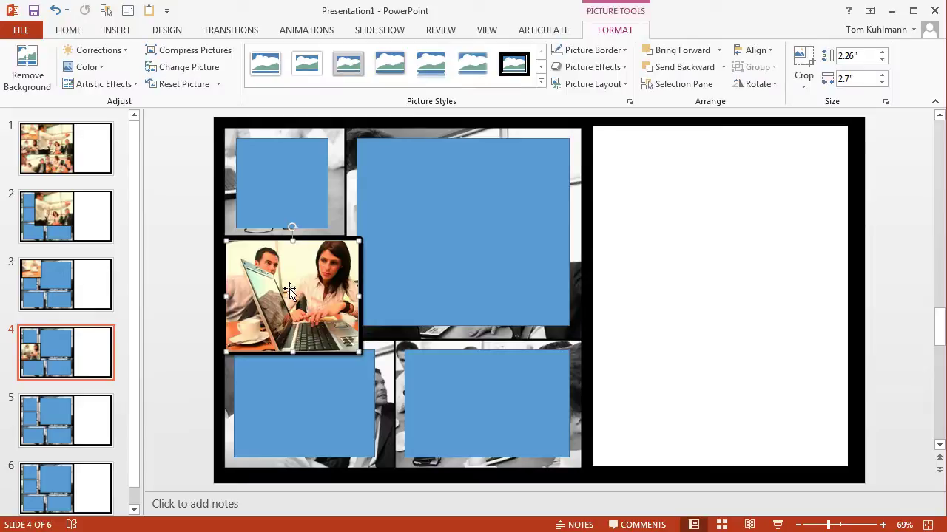
pyautogui.moveTo(289, 290); pyautogui.dragTo(290, 288)
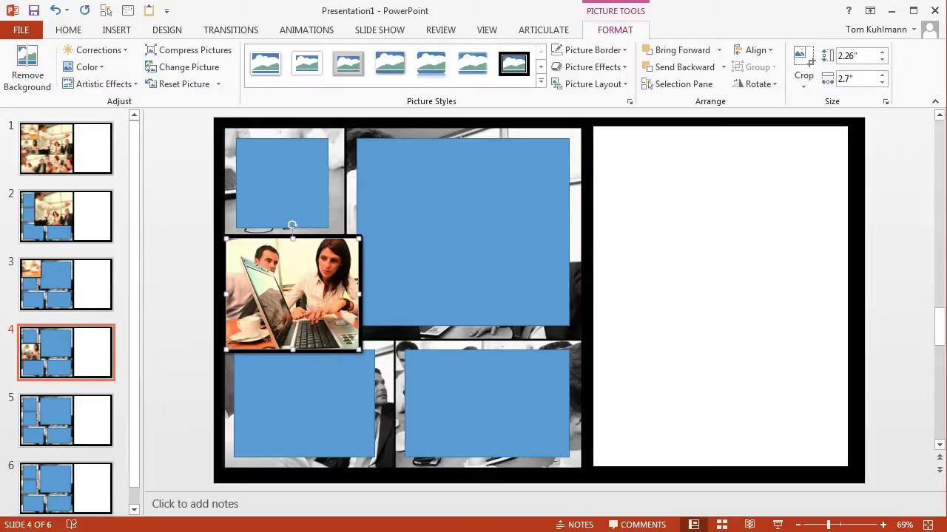
pyautogui.click(681, 375)
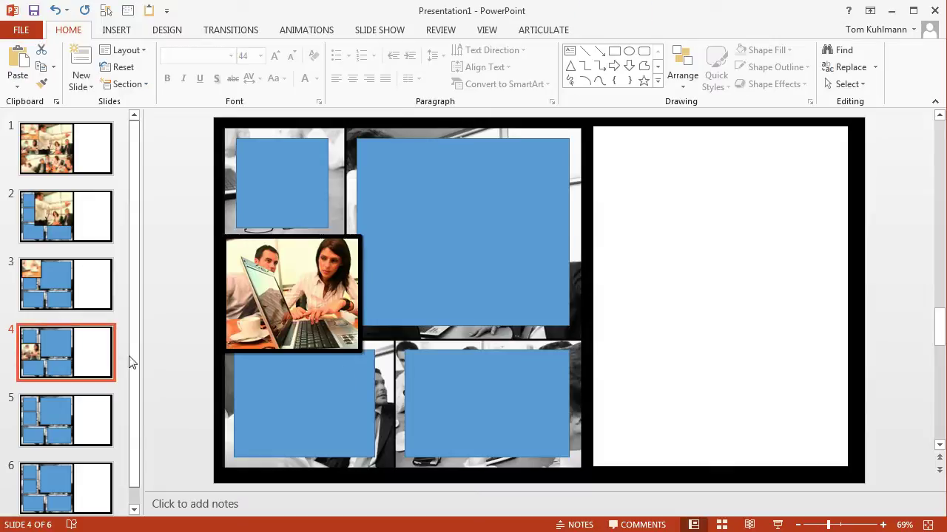
# Step: Paste the laptop photo onto slide 5 and expand its crop to reveal the photo below
pyautogui.click(56, 438)
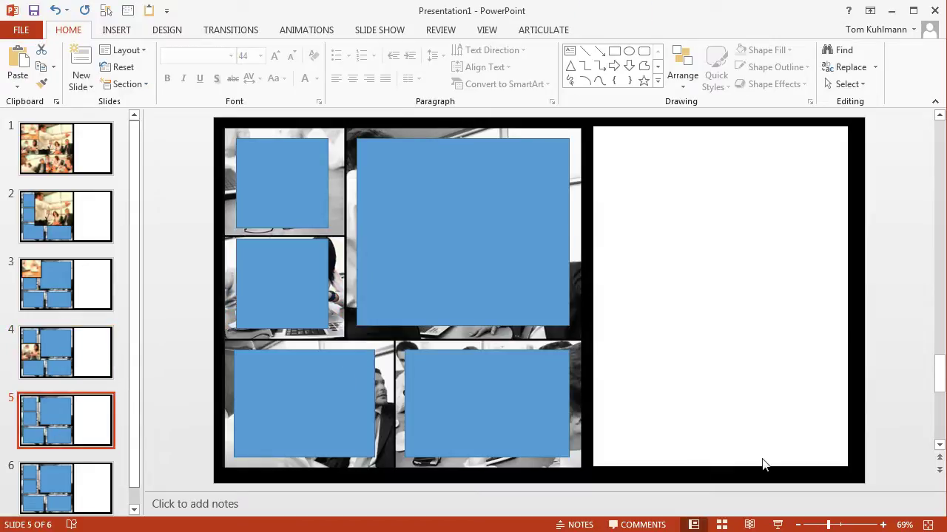
pyautogui.hotkey('ctrl', 'v')
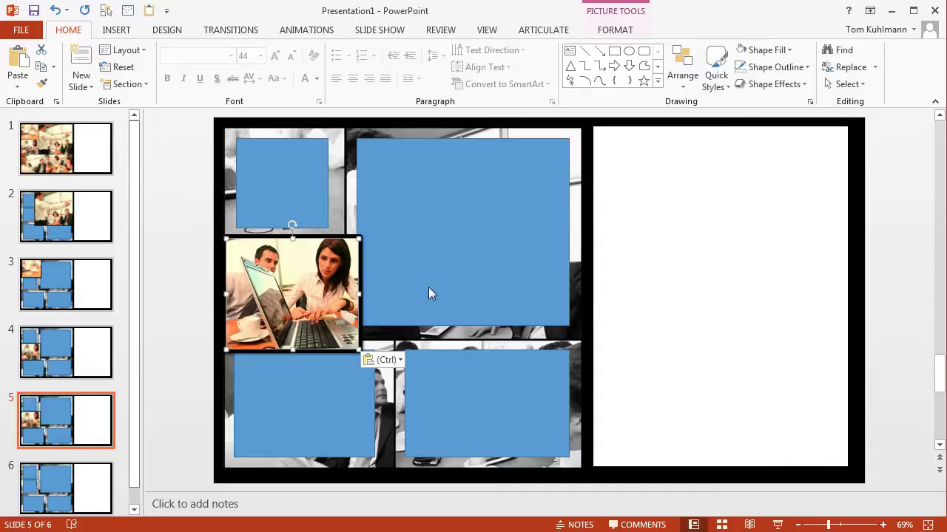
pyautogui.doubleClick(296, 296)
pyautogui.click(803, 59)
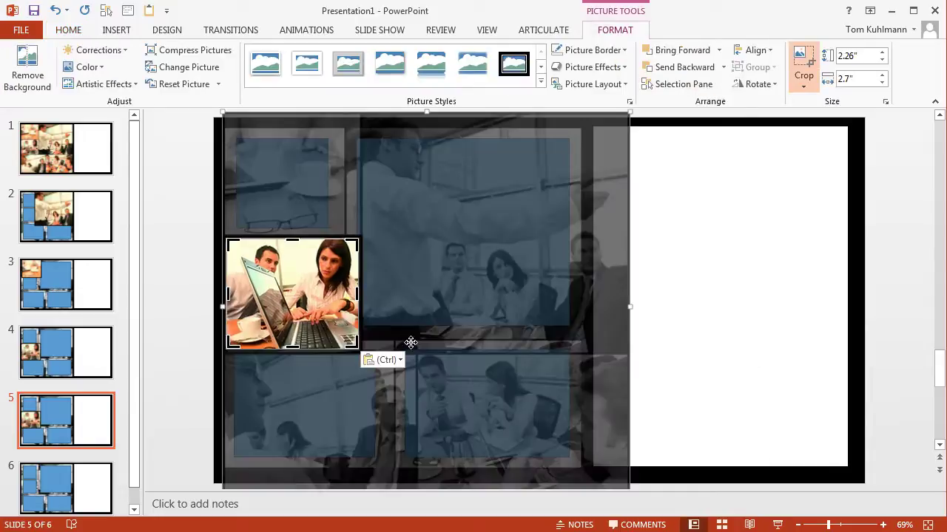
pyautogui.moveTo(352, 343); pyautogui.dragTo(418, 489)
pyautogui.click(939, 446)
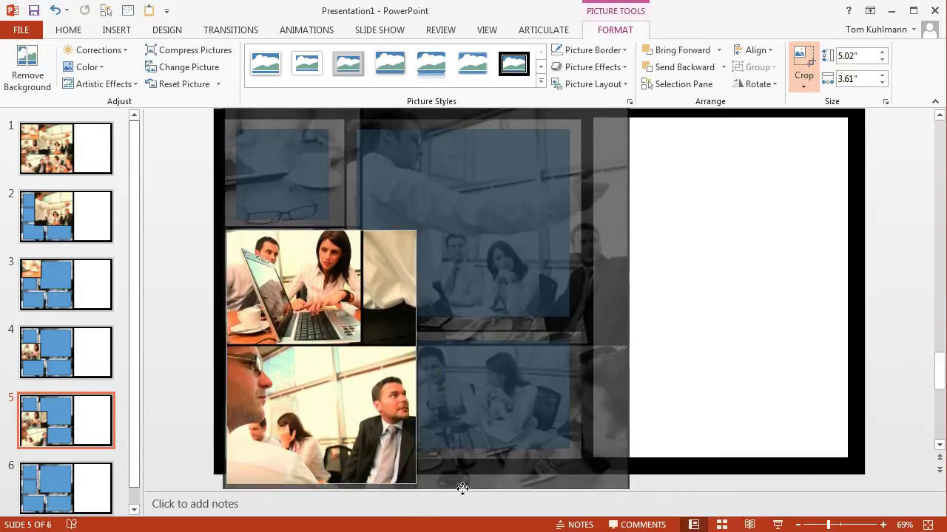
pyautogui.click(940, 446)
pyautogui.click(939, 446)
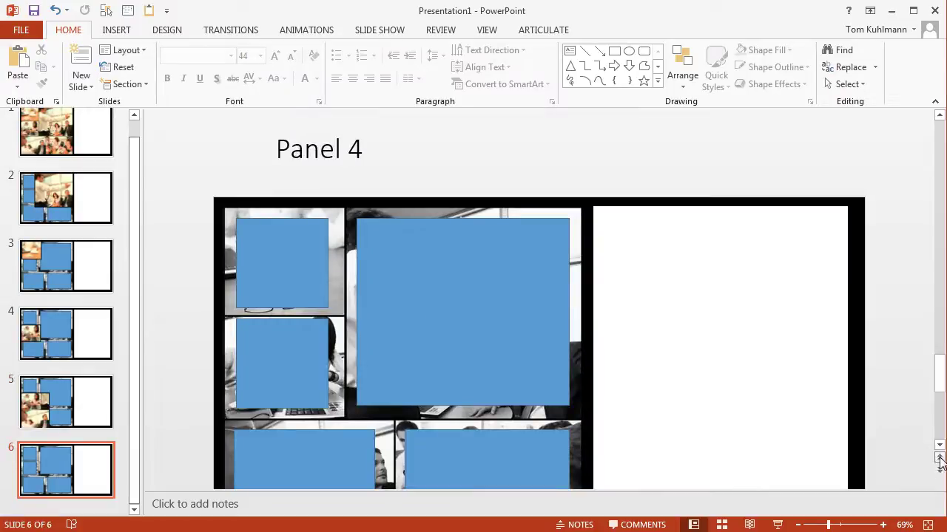
pyautogui.click(939, 459)
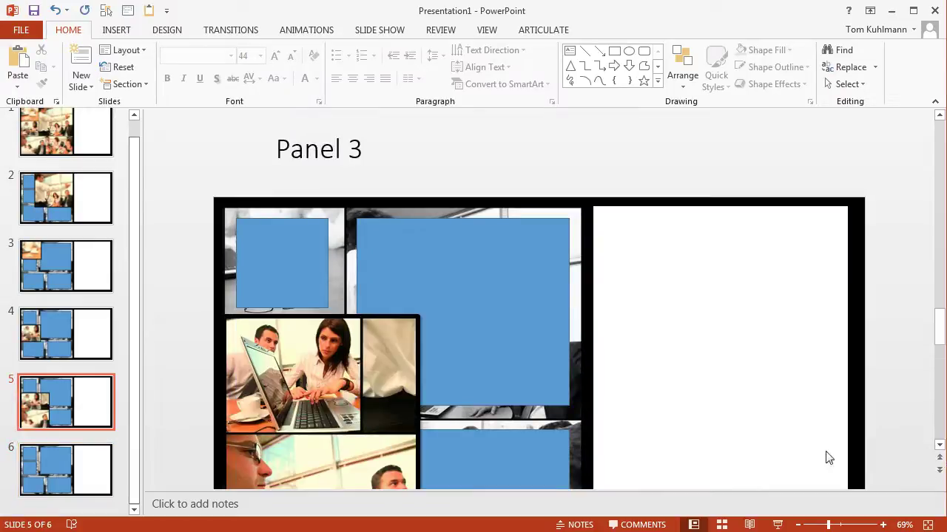
pyautogui.click(798, 525)
pyautogui.click(797, 525)
# Step: Crop the picture to the 2.83" by 3.83" meeting photo and move it over the bottom-left panel
pyautogui.click(378, 368)
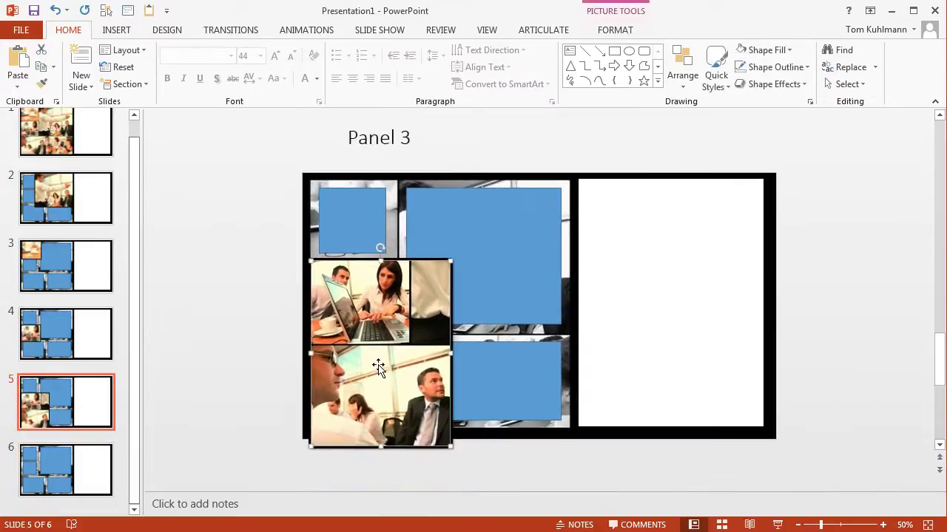
pyautogui.doubleClick(378, 365)
pyautogui.click(803, 63)
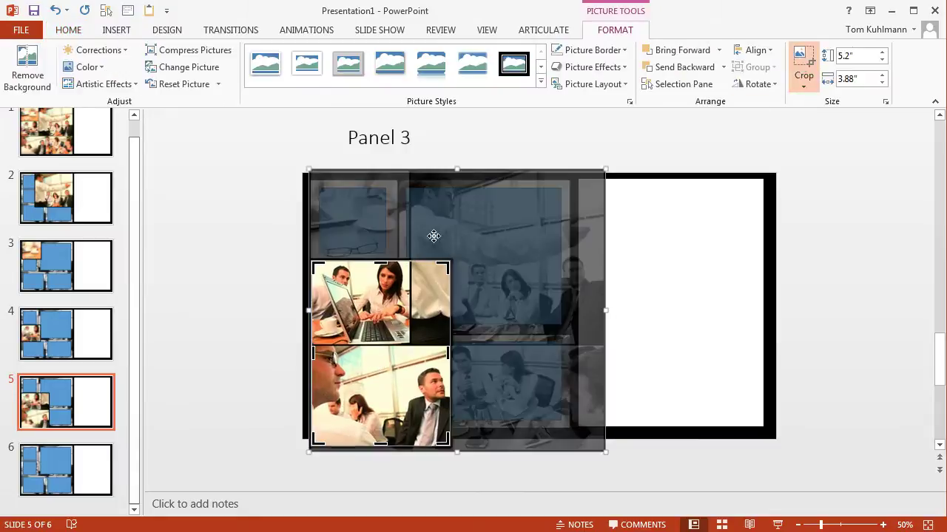
pyautogui.moveTo(383, 262); pyautogui.dragTo(390, 348)
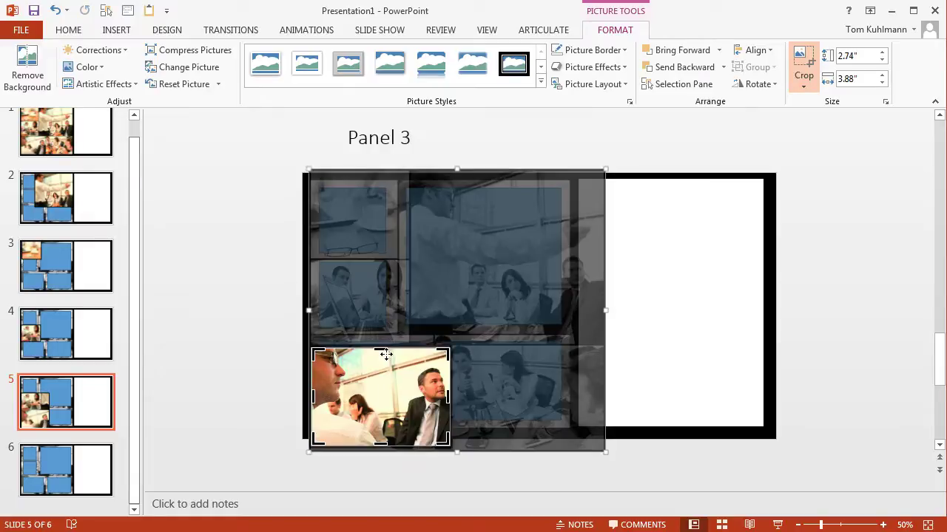
pyautogui.moveTo(448, 448); pyautogui.dragTo(446, 450)
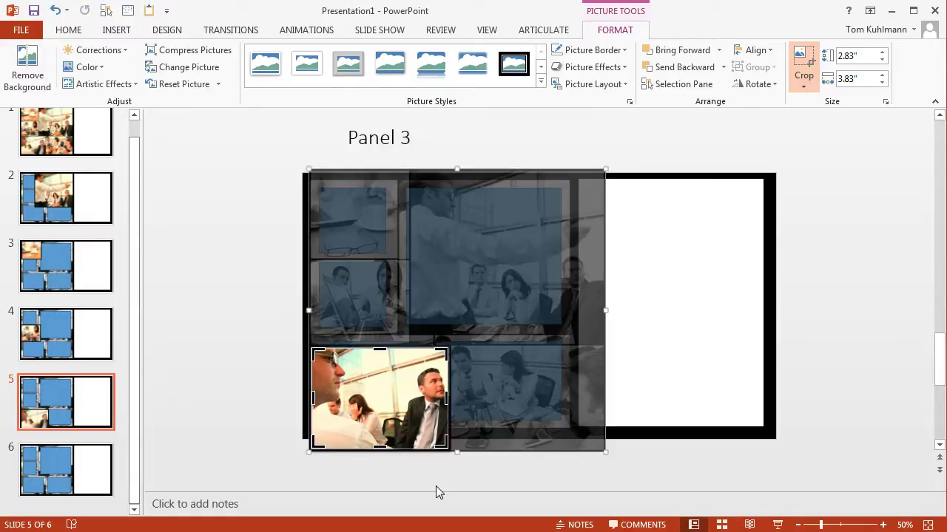
pyautogui.click(436, 488)
pyautogui.moveTo(373, 420); pyautogui.dragTo(374, 392)
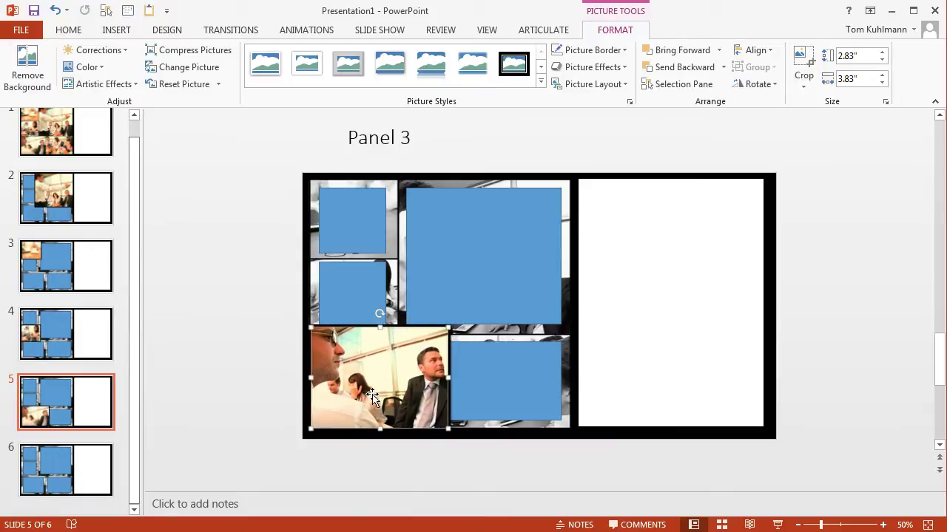
# Step: Add an Outer shadow preset to the lower-left meeting photo
pyautogui.click(622, 67)
pyautogui.moveTo(621, 135)
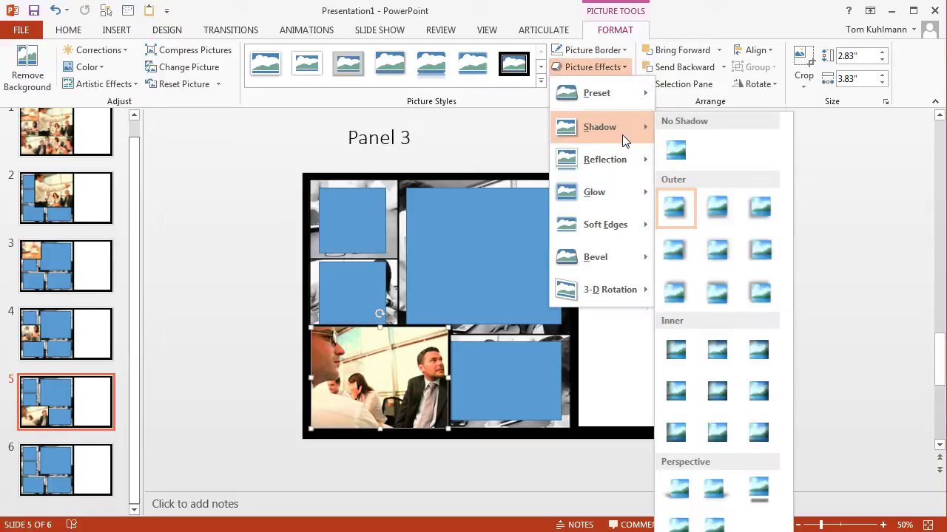
pyautogui.click(676, 294)
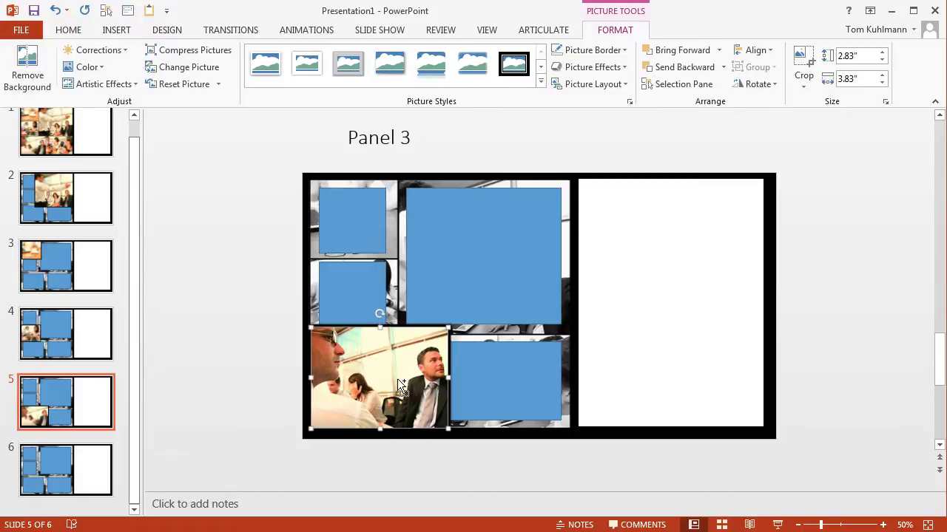
# Step: On slide 6, crop the picture to the 2.83" by 4.19" right-hand meeting photo and move it over the lower-right panel
pyautogui.click(91, 476)
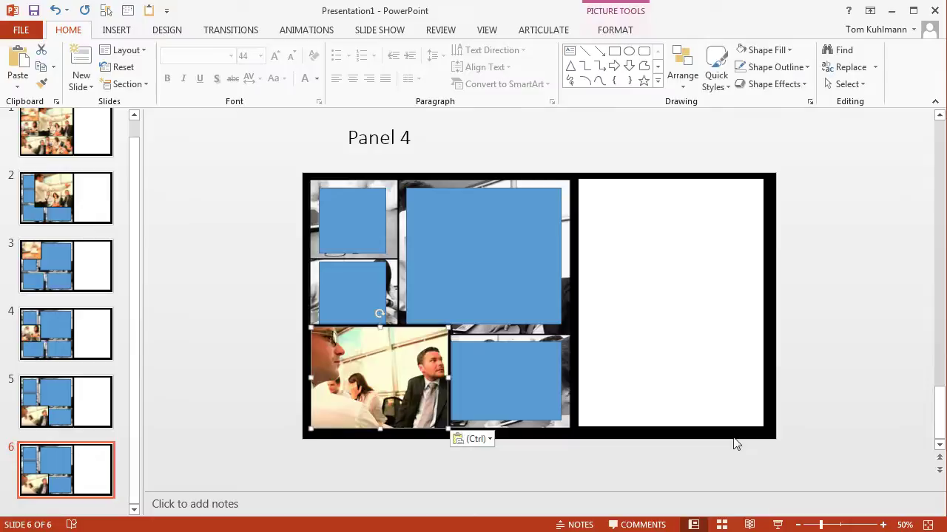
pyautogui.doubleClick(388, 387)
pyautogui.click(804, 57)
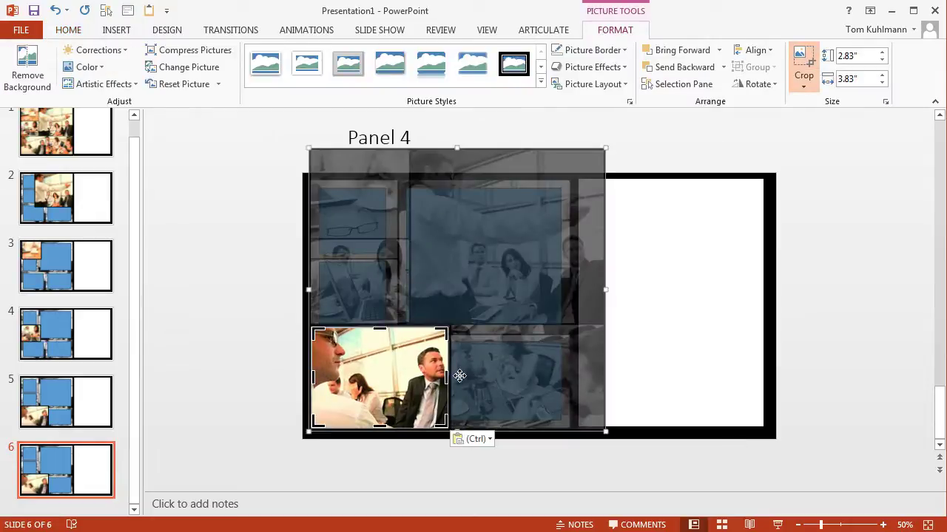
pyautogui.moveTo(468, 379); pyautogui.dragTo(603, 382)
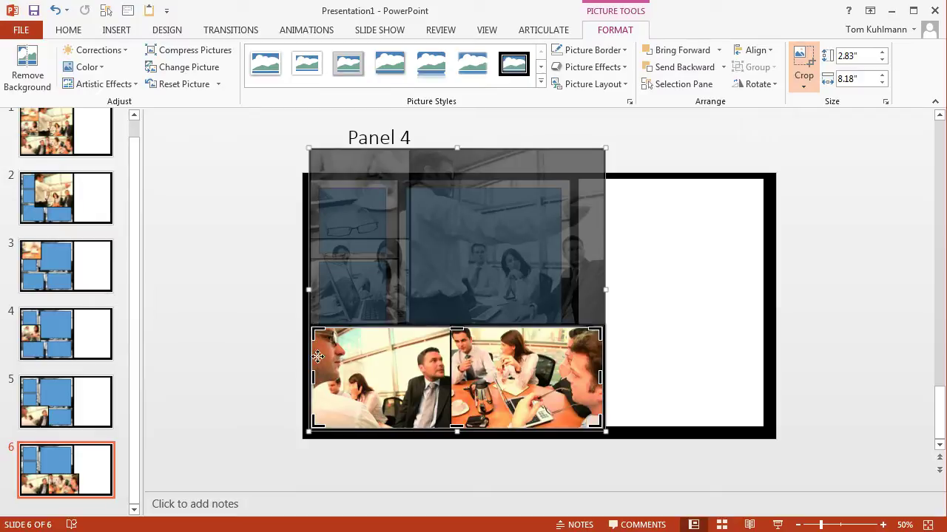
pyautogui.moveTo(392, 377); pyautogui.dragTo(454, 388)
pyautogui.click(249, 363)
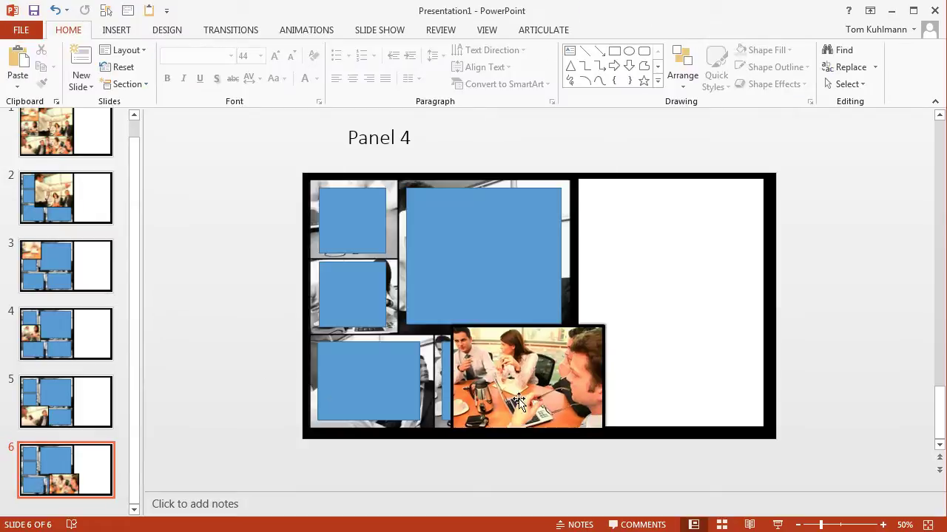
pyautogui.moveTo(583, 386); pyautogui.dragTo(550, 383)
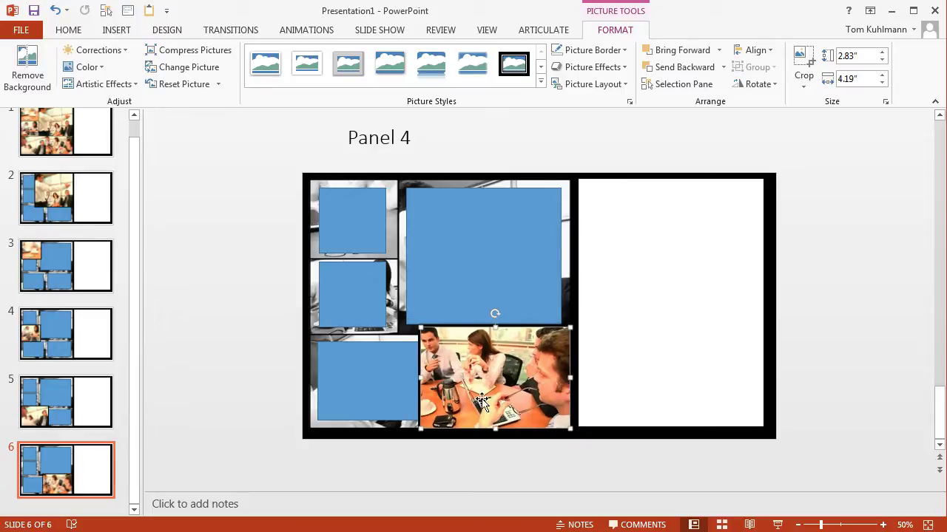
# Step: Apply an Outer shadow preset to the bottom-right photo
pyautogui.click(631, 68)
pyautogui.moveTo(625, 134)
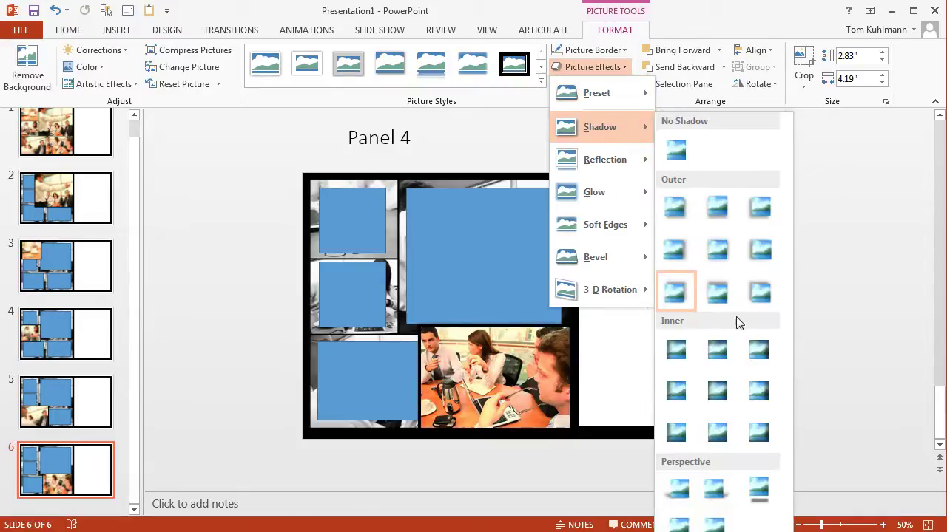
pyautogui.click(759, 299)
pyautogui.click(263, 322)
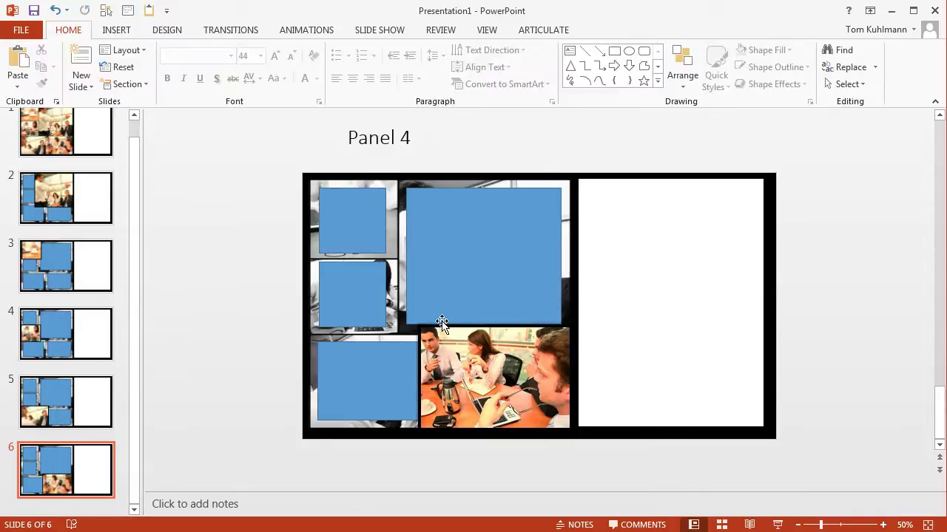
# Step: Preview the deck in Reading View and follow the blue link shapes to slides 3, 2, 5 and 6
pyautogui.click(749, 525)
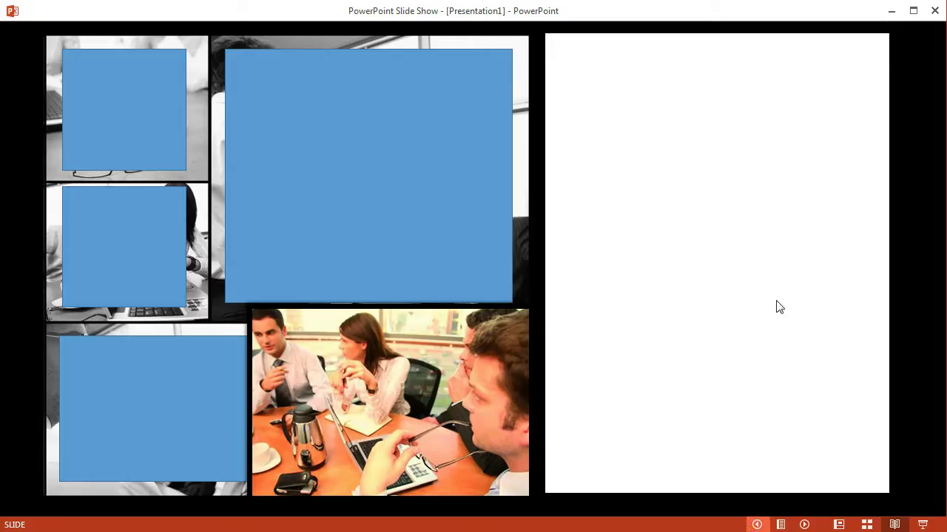
pyautogui.click(120, 136)
pyautogui.click(241, 250)
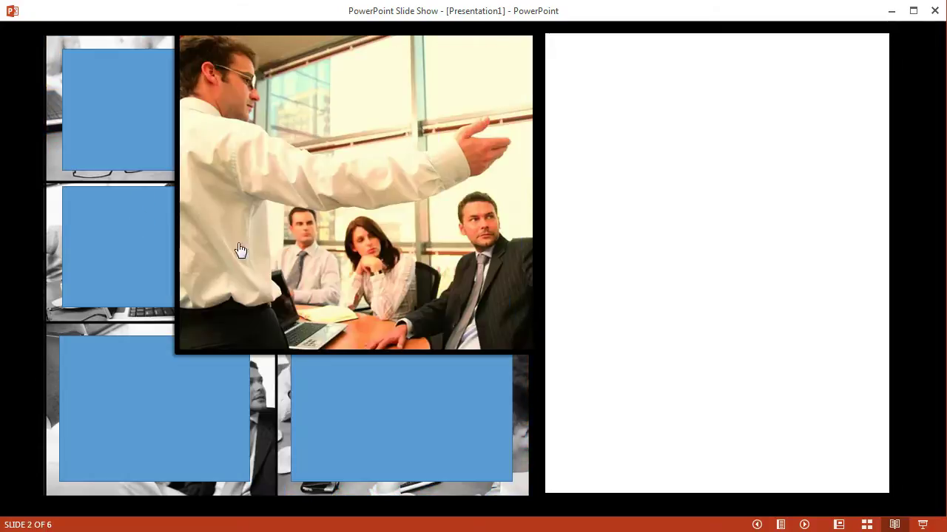
pyautogui.click(148, 378)
pyautogui.click(376, 410)
pyautogui.click(148, 260)
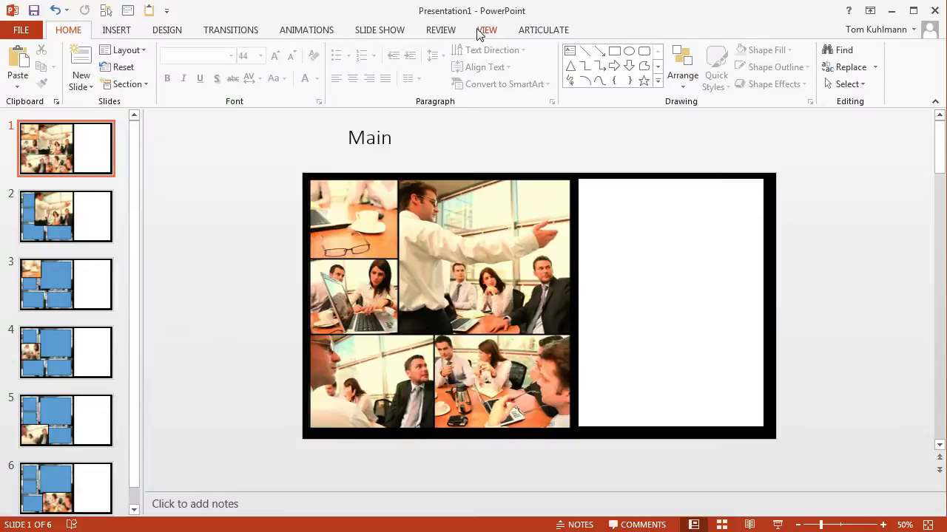
# Step: In Slide Master, give the top-left blue link shape No Fill and No Outline
pyautogui.click(485, 31)
pyautogui.click(188, 68)
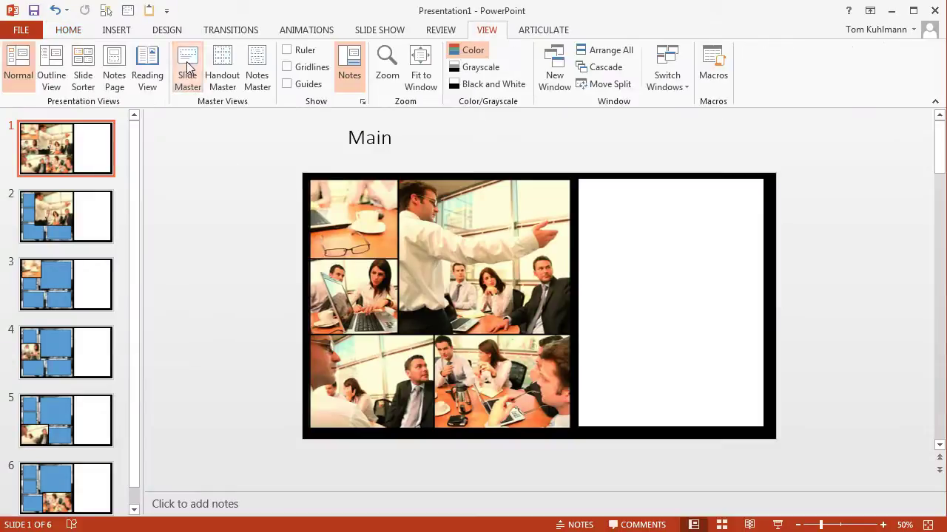
pyautogui.click(343, 213)
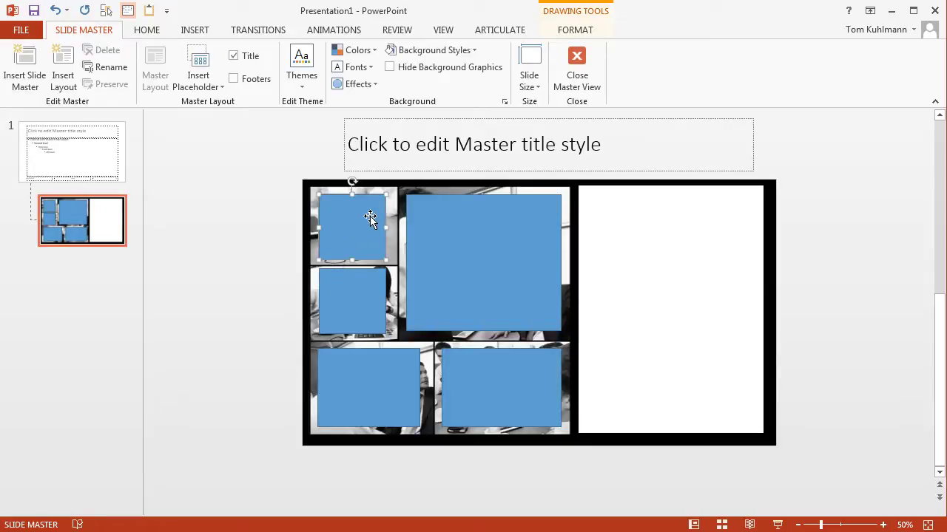
pyautogui.click(581, 33)
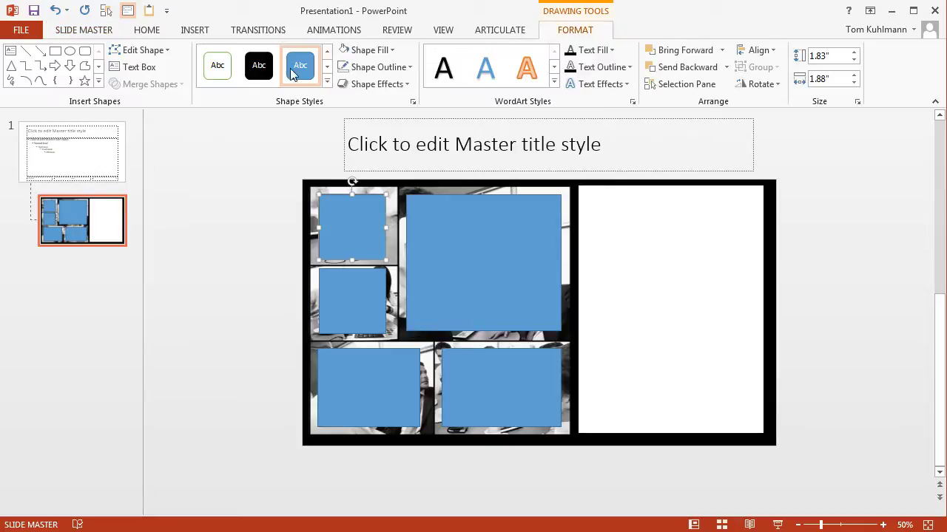
pyautogui.click(370, 49)
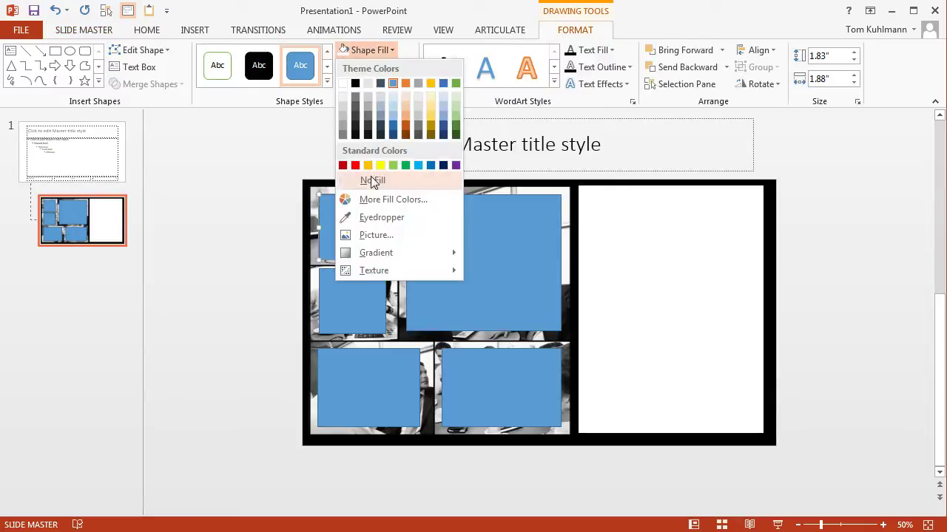
pyautogui.click(370, 179)
pyautogui.click(403, 70)
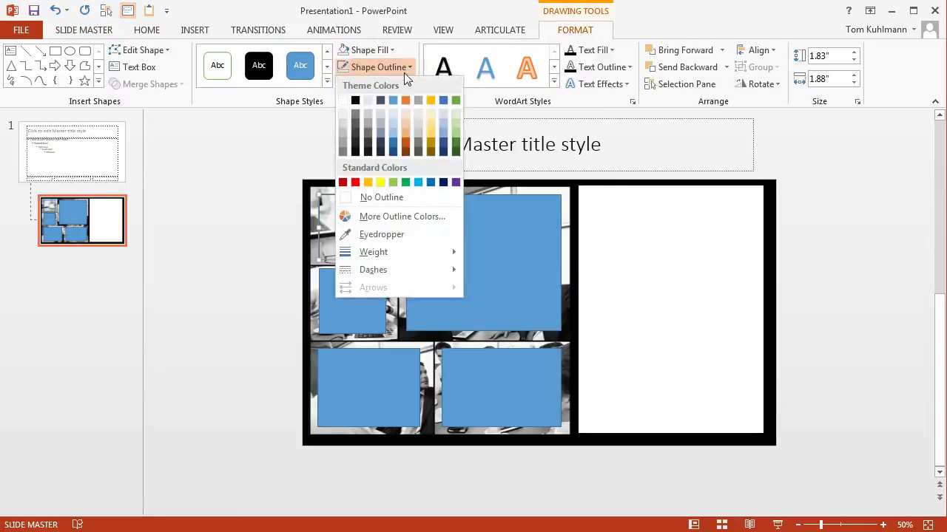
pyautogui.click(349, 197)
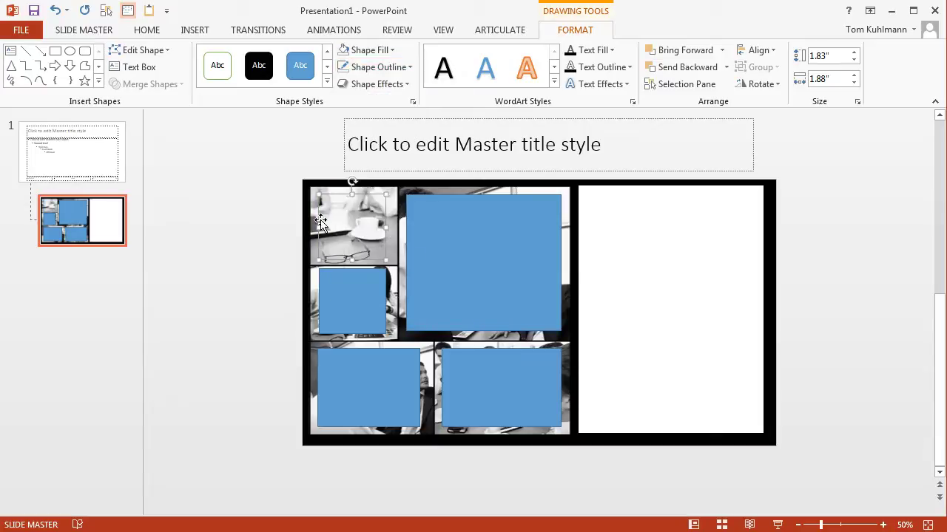
# Step: Format Painter the invisible style onto the middle-left, bottom-left, bottom-right and large top link shapes
pyautogui.click(147, 32)
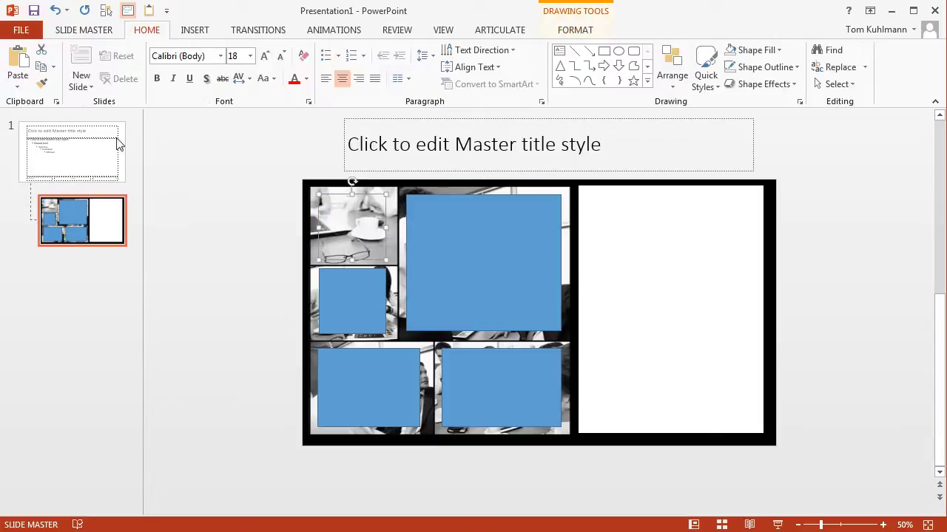
pyautogui.click(42, 83)
pyautogui.click(373, 293)
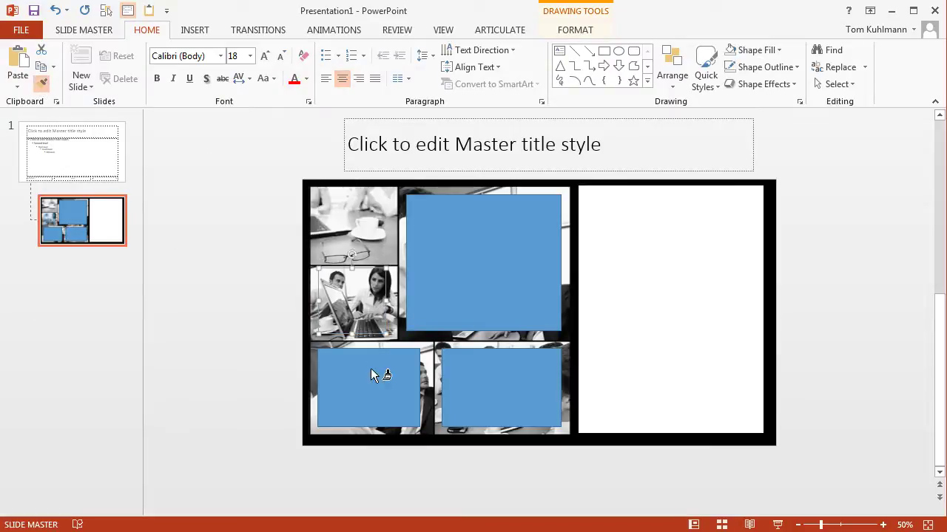
pyautogui.click(372, 370)
pyautogui.click(470, 377)
pyautogui.click(477, 309)
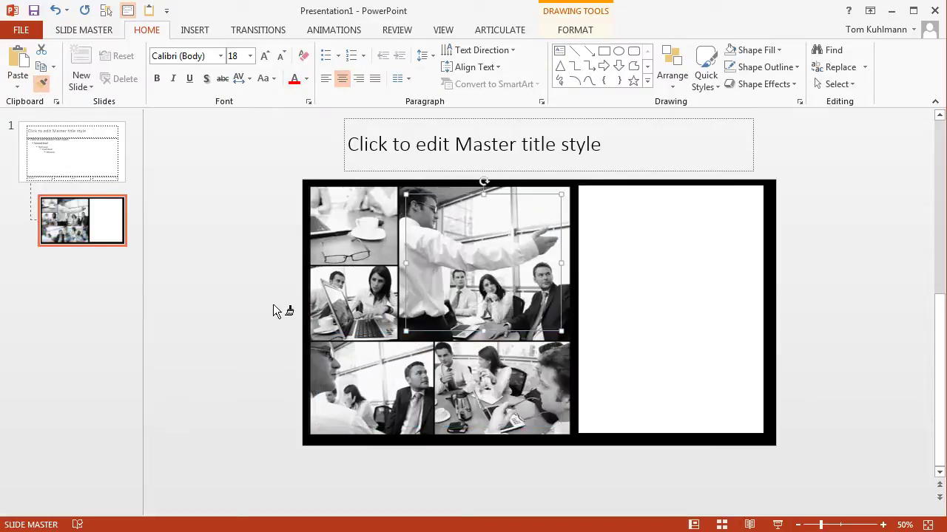
pyautogui.click(239, 302)
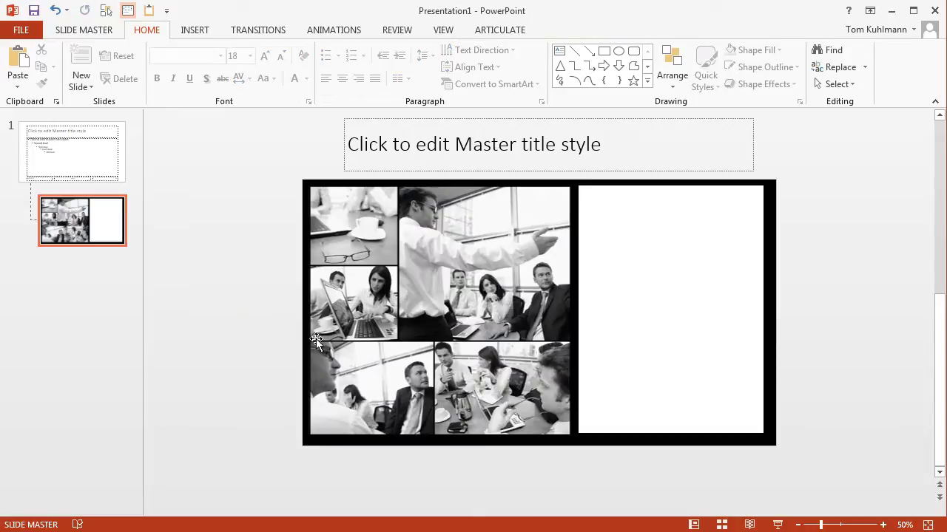
# Step: Check the link 4 object in the Selection Pane, then preview the deck from slide 1
pyautogui.click(856, 86)
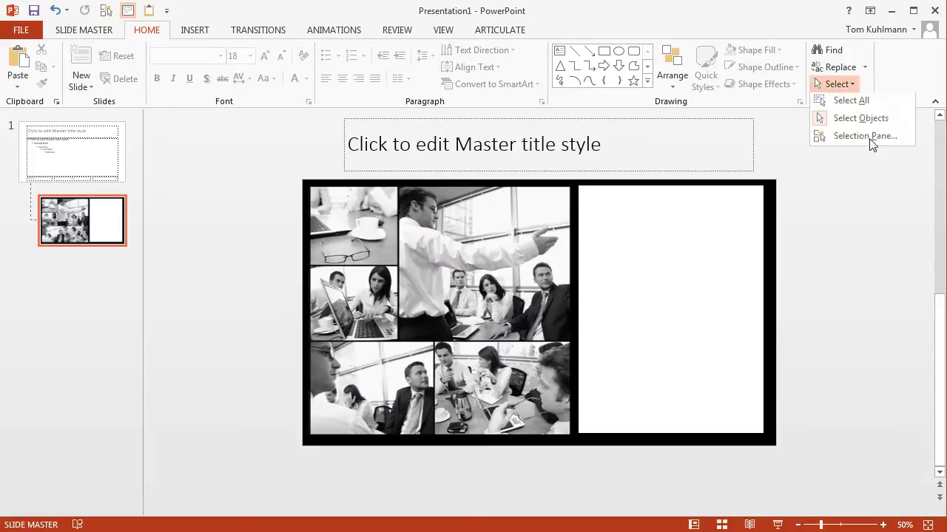
pyautogui.click(867, 136)
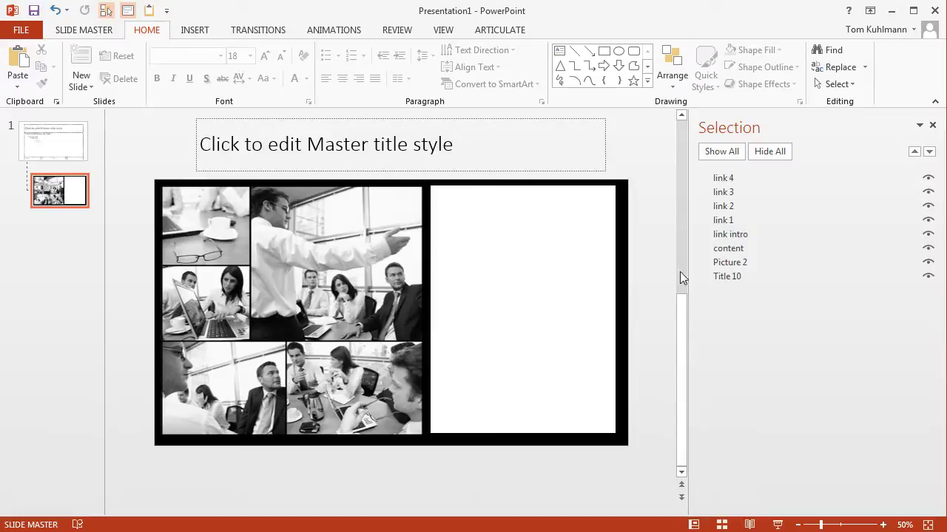
pyautogui.click(723, 181)
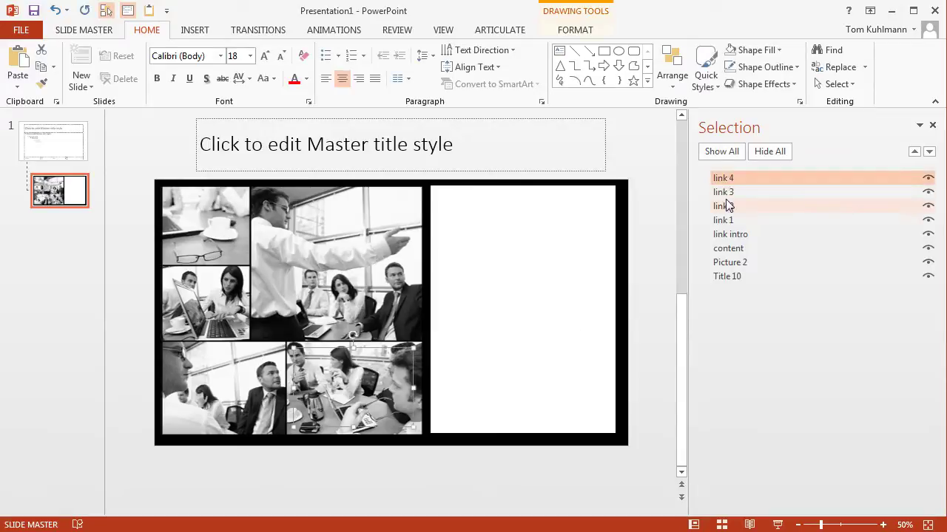
pyautogui.click(645, 234)
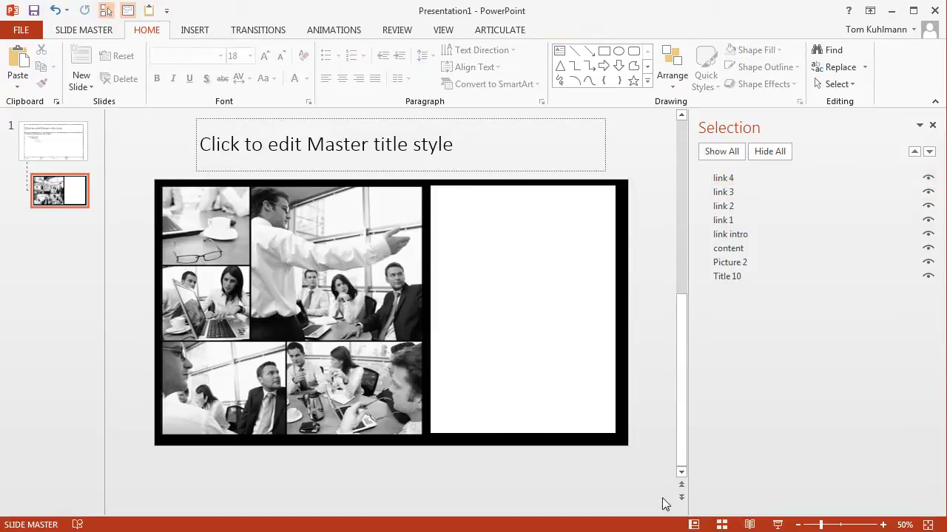
pyautogui.click(751, 525)
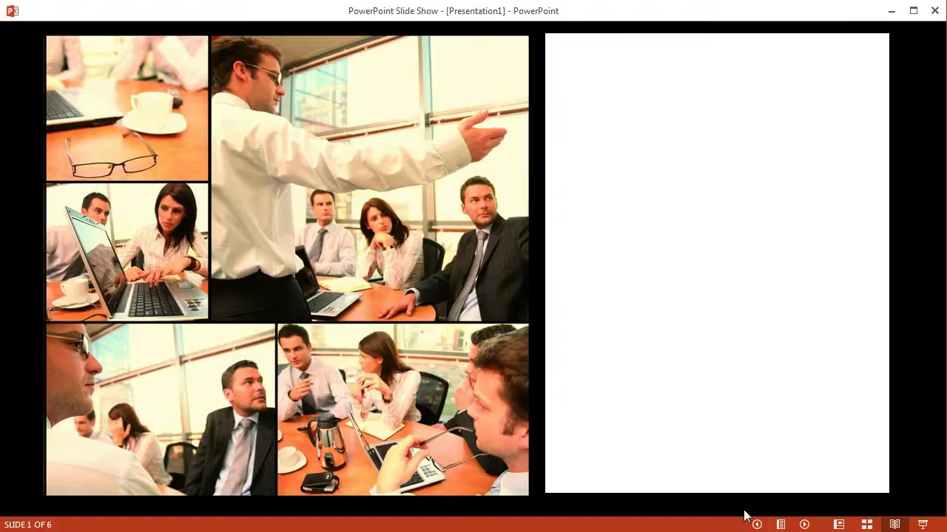
# Step: Follow the hidden photo links to slides 2, 3, 4, 5 and 6, then the laptop photo's slide
pyautogui.click(299, 275)
pyautogui.click(139, 140)
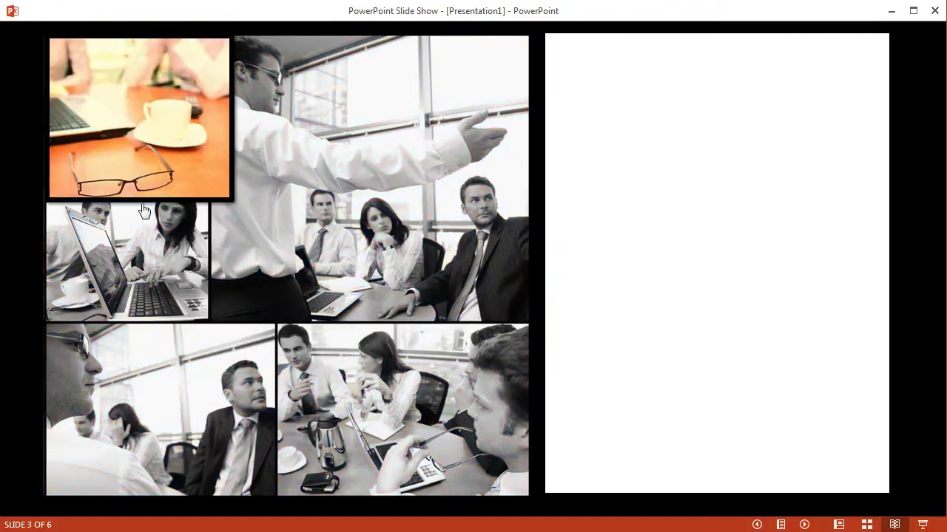
pyautogui.click(147, 292)
pyautogui.click(326, 440)
pyautogui.click(397, 429)
pyautogui.click(167, 246)
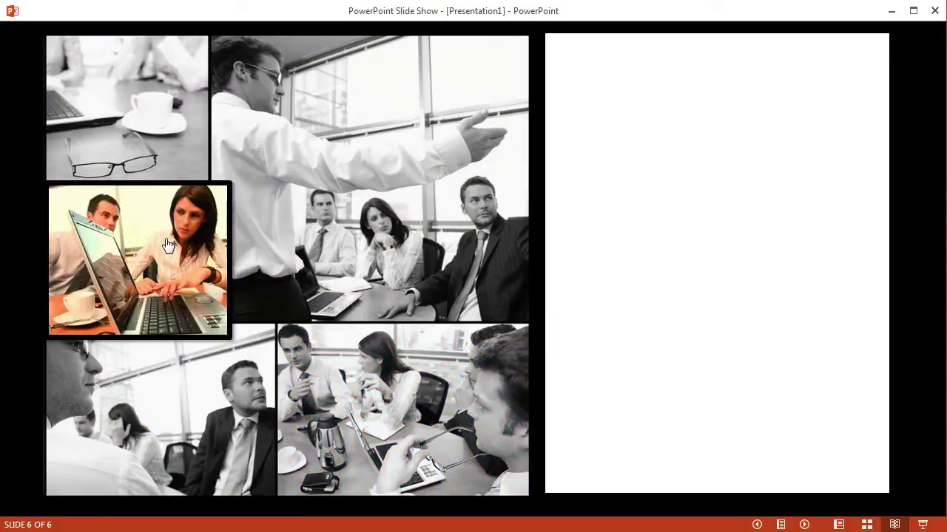
# Step: Run through the photo links again, from slide 2 to slide 6's bottom-right photo
pyautogui.click(300, 196)
pyautogui.click(139, 119)
pyautogui.click(140, 278)
pyautogui.click(151, 429)
pyautogui.click(365, 424)
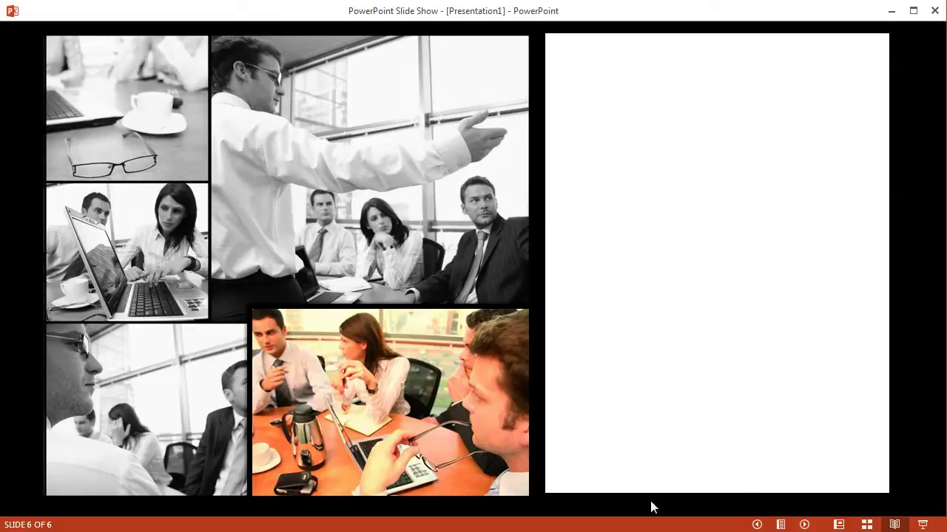